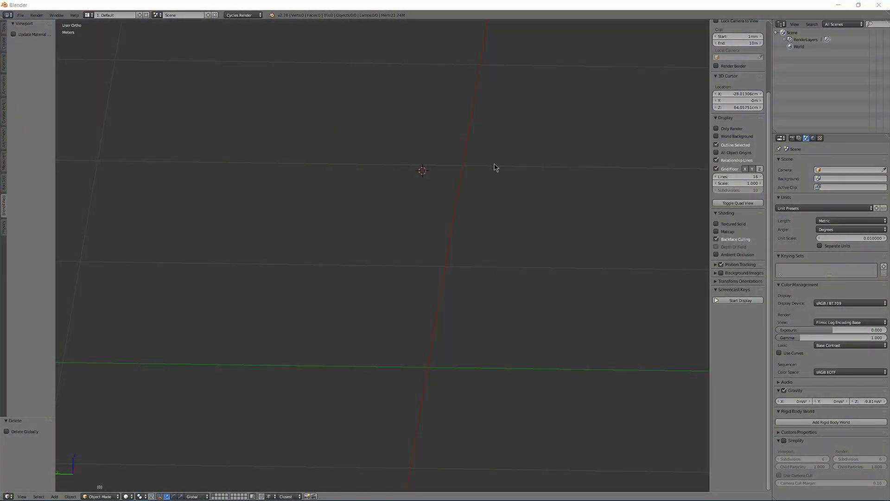
Add a plane and scale it down to 0.316 in Edit Mode
{"action": "middle_click_drag", "start_coordinate": [495, 167], "coordinate": [411, 271]}
{"action": "key", "text": "shift+a"}
{"action": "mouse_move", "coordinate": [441, 218]}
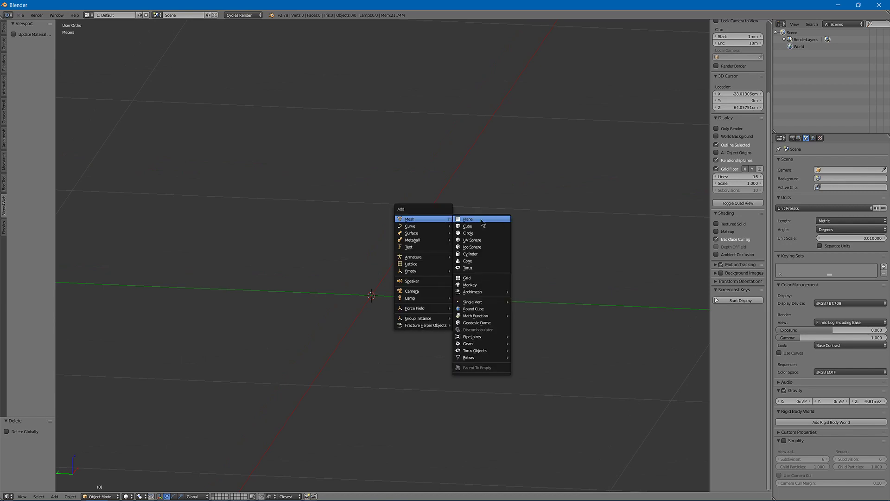
{"action": "left_click", "coordinate": [483, 220]}
{"action": "key", "text": "s"}
{"action": "key", "text": "Tab"}
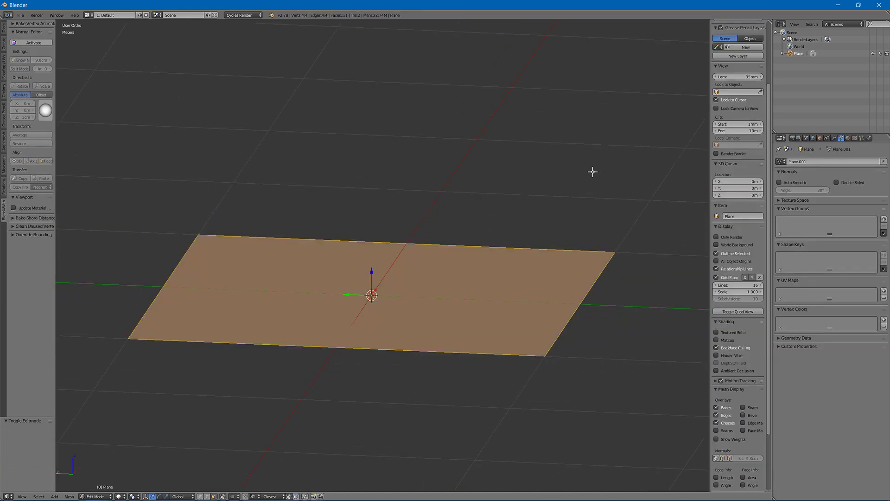
{"action": "key", "text": "s"}
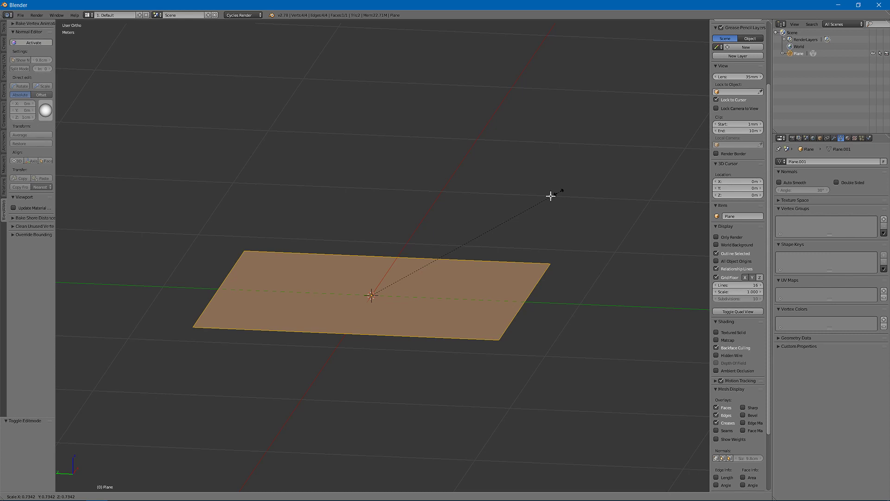
{"action": "left_click", "coordinate": [447, 243]}
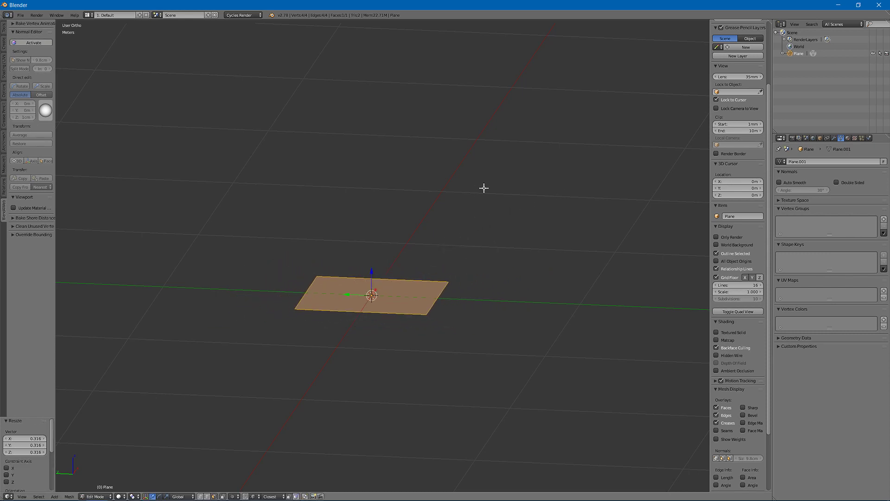
Rotate the plane 90° about X and raise it 28.471 cm so its bottom edge rests at the origin
{"action": "key", "text": "r"}
{"action": "key", "text": "x"}
{"action": "key", "text": "9"}
{"action": "key", "text": "0"}
{"action": "key", "text": "Return"}
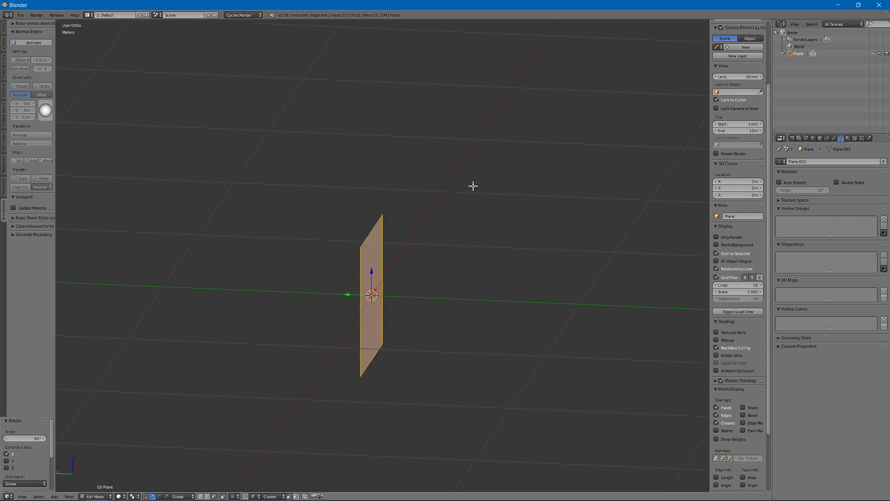
{"action": "middle_click_drag", "start_coordinate": [473, 186], "coordinate": [435, 230]}
{"action": "left_click_drag", "start_coordinate": [371, 274], "coordinate": [377, 214]}
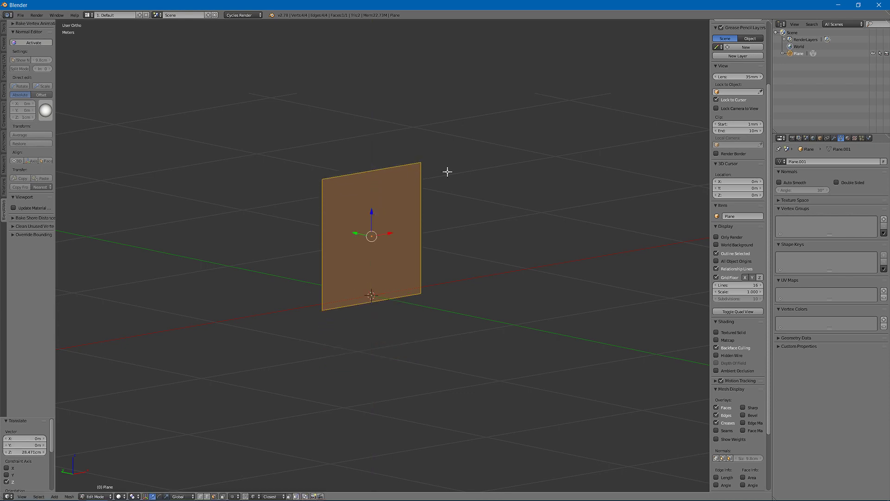
In Front view, unwrap the plane with Project From View (Bounds)
{"action": "key", "text": "KP_3"}
{"action": "key", "text": "KP_1"}
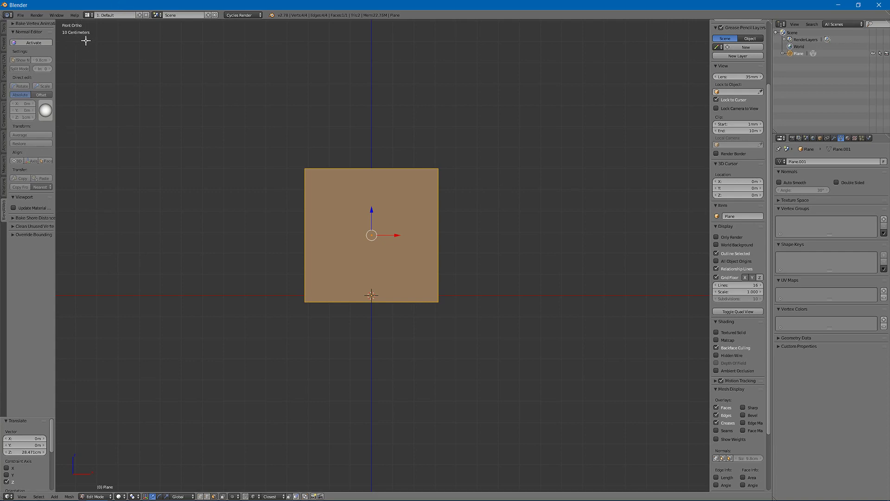
{"action": "key", "text": "u"}
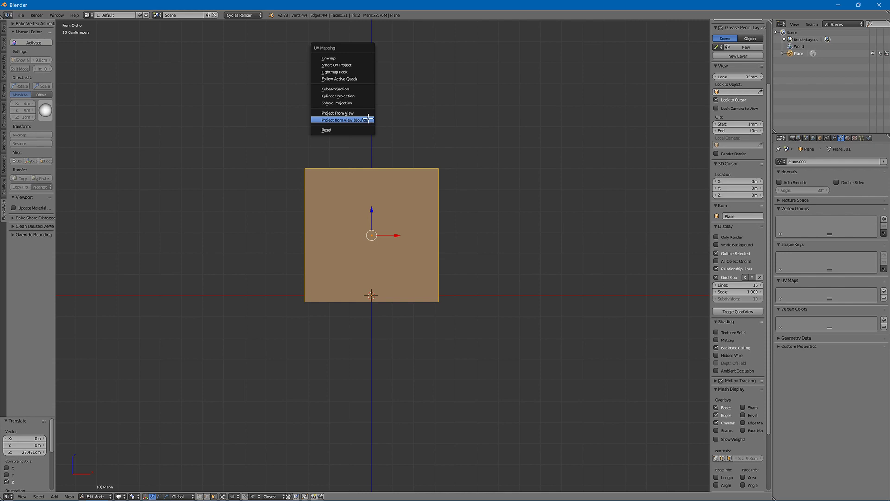
{"action": "left_click", "coordinate": [357, 120]}
Check the UVs in the UV Editing layout in edge select mode, selecting the plane's top edge
{"action": "left_click", "coordinate": [88, 16]}
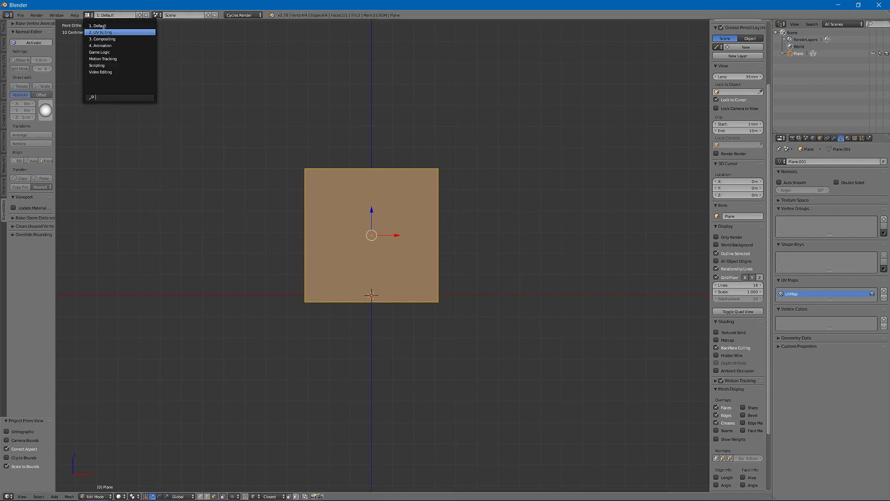
{"action": "left_click", "coordinate": [127, 43]}
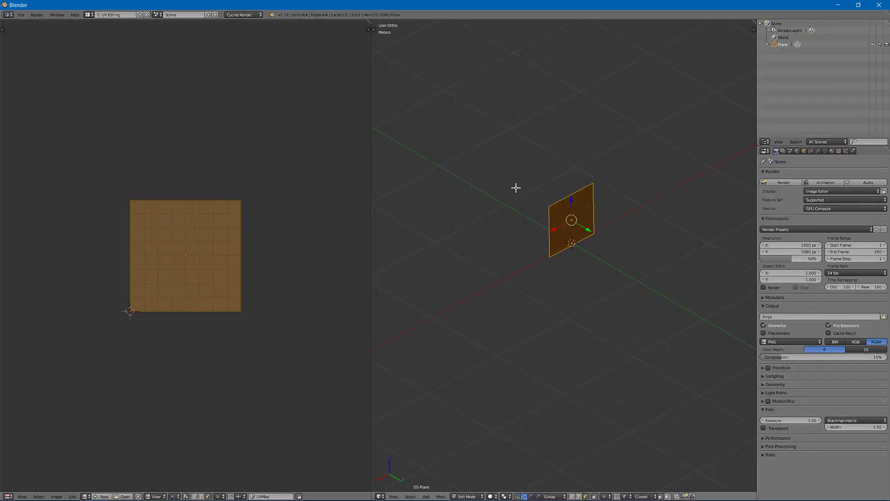
{"action": "key", "text": "ctrl+Tab"}
{"action": "left_click", "coordinate": [554, 174]}
{"action": "key", "text": "ctrl+Tab"}
{"action": "left_click", "coordinate": [554, 174]}
{"action": "left_click", "coordinate": [553, 175]}
{"action": "right_click", "coordinate": [564, 190]}
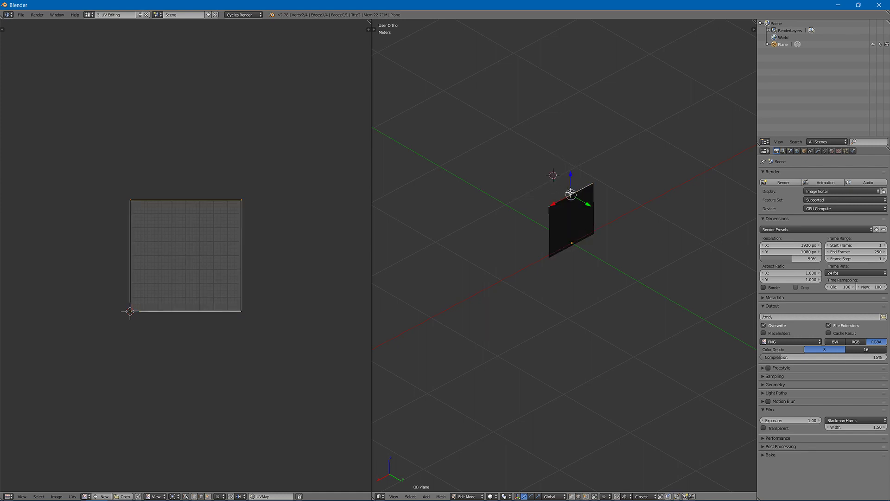
{"action": "middle_click_drag", "start_coordinate": [564, 191], "coordinate": [462, 171]}
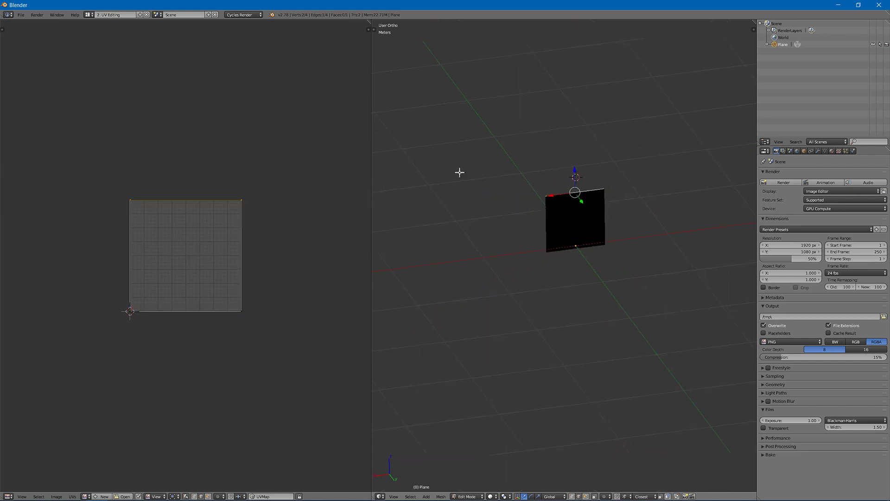
{"action": "left_click", "coordinate": [88, 14]}
Back in the Default layout, add three evenly spaced horizontal loop cuts across the plane
{"action": "left_click", "coordinate": [108, 26]}
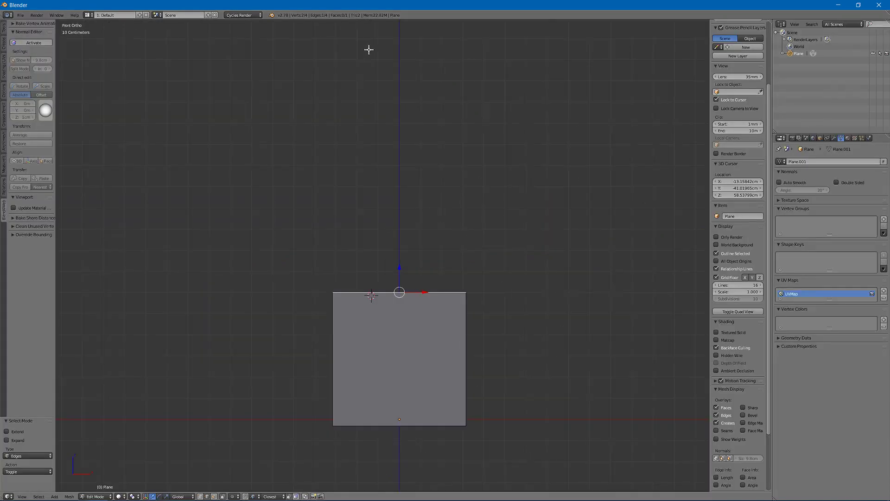
{"action": "middle_click_drag", "start_coordinate": [377, 154], "coordinate": [455, 224]}
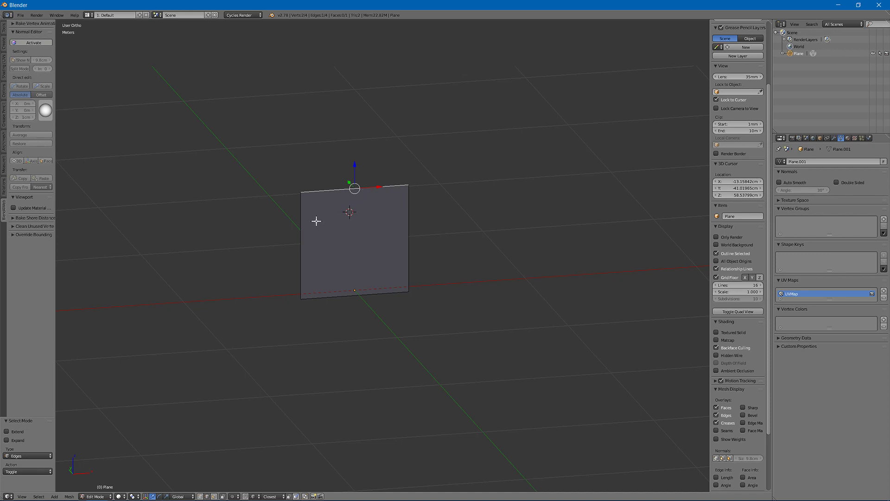
{"action": "key", "text": "ctrl+r"}
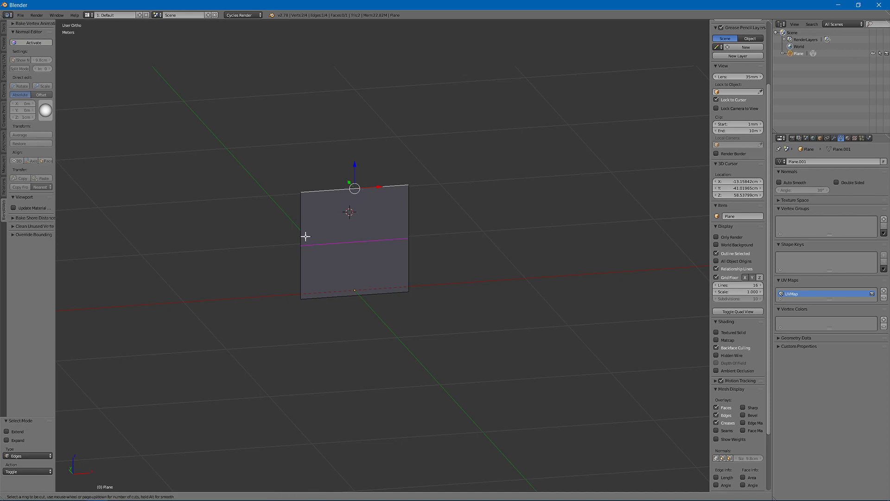
{"action": "scroll", "coordinate": [305, 237], "scroll_direction": "up", "scroll_amount": 1}
{"action": "left_click", "coordinate": [306, 236]}
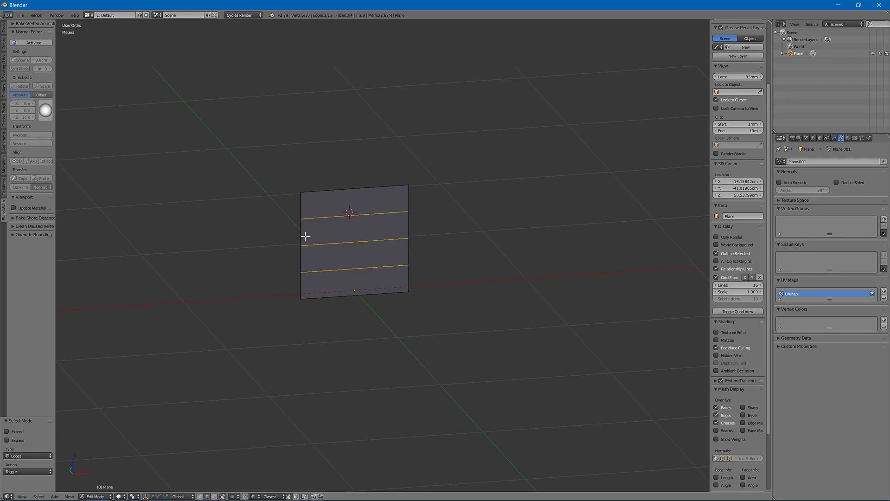
{"action": "right_click", "coordinate": [306, 237]}
{"action": "middle_click_drag", "start_coordinate": [494, 217], "coordinate": [411, 235]}
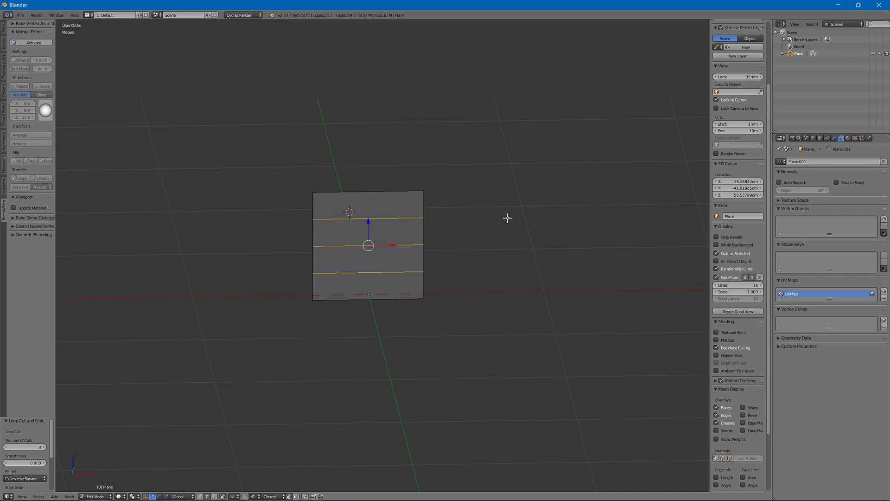
Switch to Vertex Paint and paint the plane's bottom edge black
{"action": "left_click", "coordinate": [99, 497]}
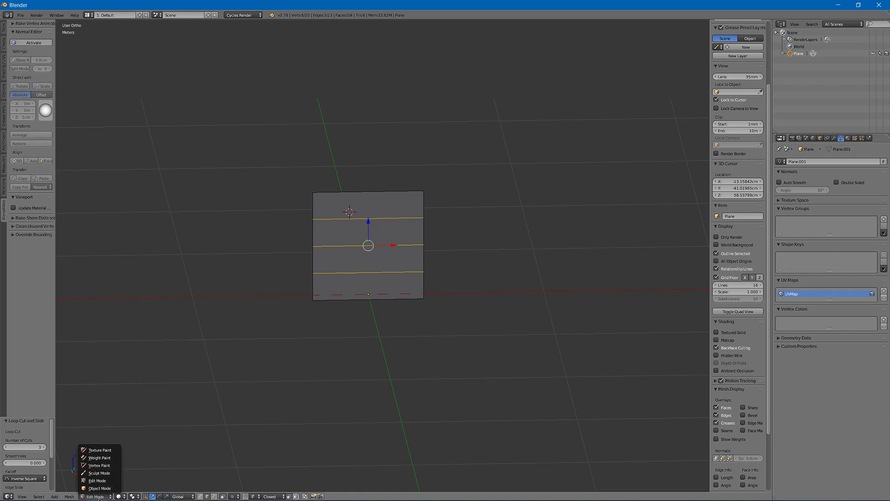
{"action": "left_click", "coordinate": [112, 466]}
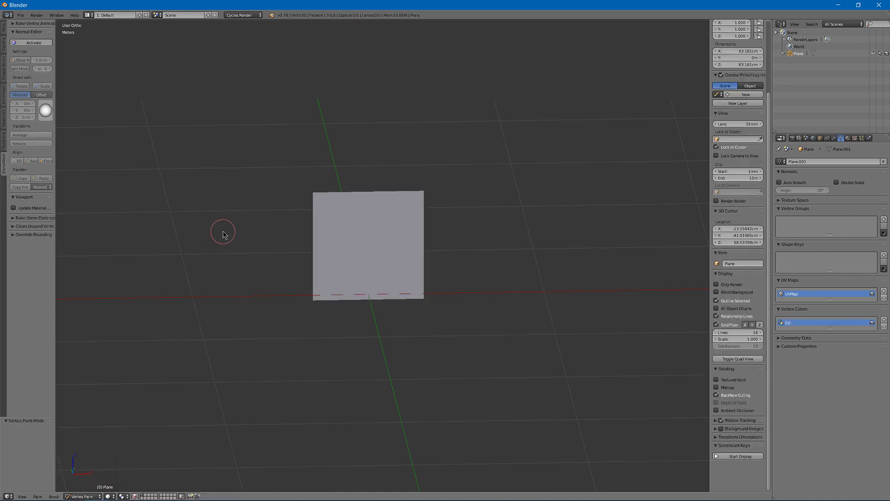
{"action": "left_click", "coordinate": [3, 34]}
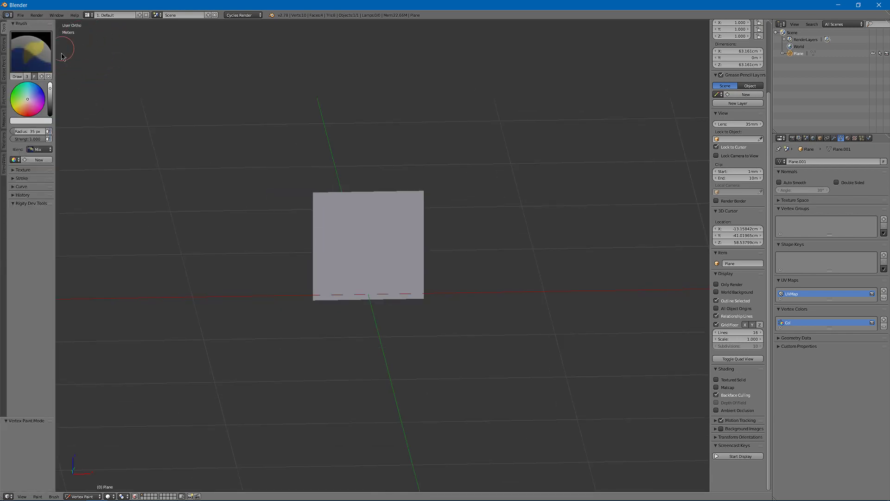
{"action": "left_click_drag", "start_coordinate": [51, 94], "coordinate": [51, 120]}
{"action": "mouse_move", "coordinate": [312, 295]}
{"action": "left_mouse_down"}
{"action": "mouse_move", "coordinate": [365, 305]}
{"action": "mouse_move", "coordinate": [452, 302]}
{"action": "mouse_move", "coordinate": [324, 302]}
{"action": "left_mouse_up"}
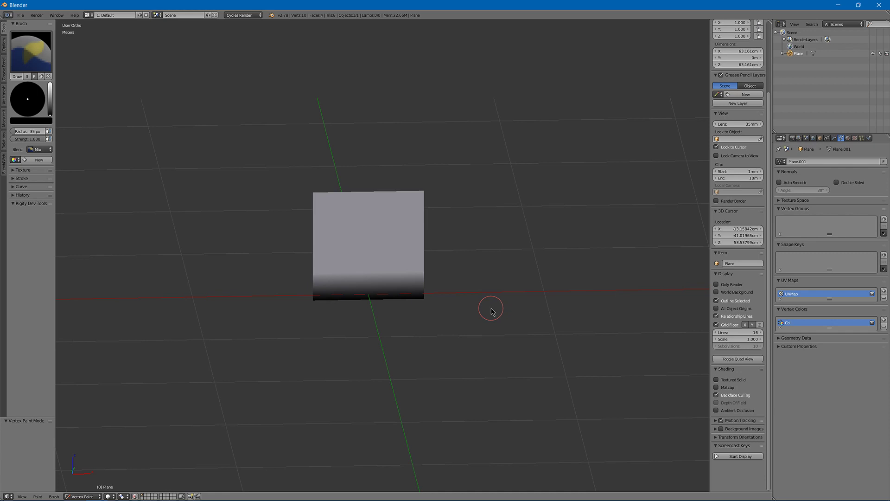
Paint full-brightness white strokes across the middle and upper plane to fade the gradient to light
{"action": "left_click", "coordinate": [50, 104]}
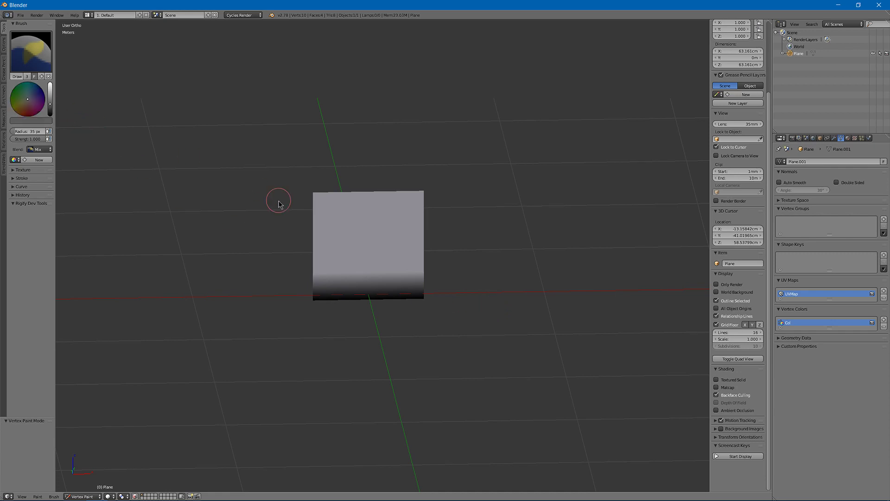
{"action": "mouse_move", "coordinate": [328, 269]}
{"action": "left_mouse_down"}
{"action": "mouse_move", "coordinate": [441, 260]}
{"action": "mouse_move", "coordinate": [303, 256]}
{"action": "mouse_move", "coordinate": [357, 275]}
{"action": "left_mouse_up"}
{"action": "key", "text": "ctrl+z"}
{"action": "key", "text": "ctrl+z"}
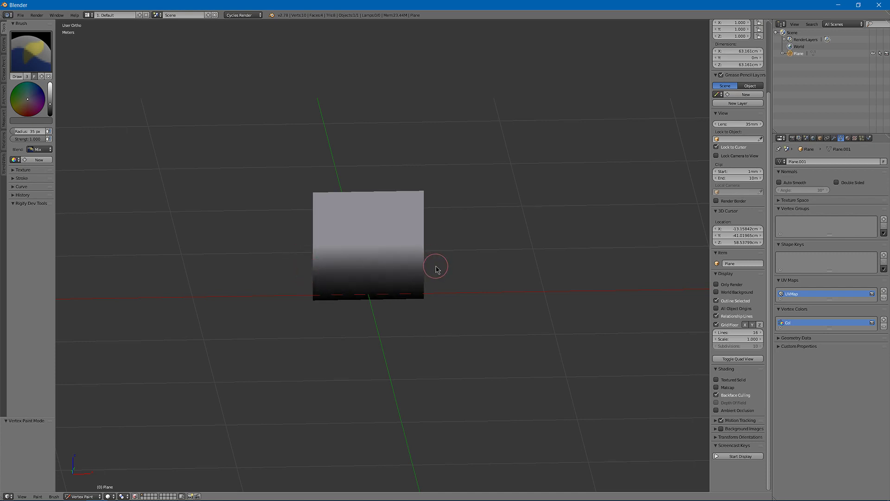
{"action": "left_click", "coordinate": [49, 96]}
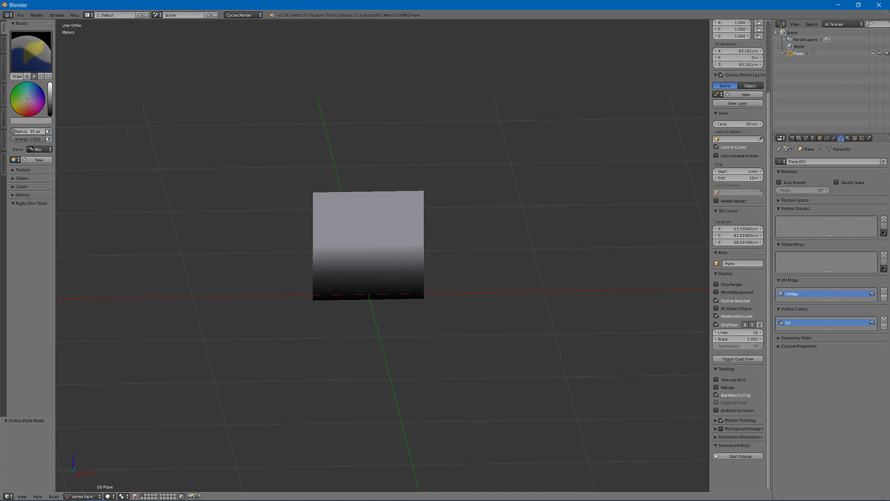
{"action": "mouse_move", "coordinate": [368, 278]}
{"action": "left_mouse_down"}
{"action": "mouse_move", "coordinate": [315, 240]}
{"action": "mouse_move", "coordinate": [447, 239]}
{"action": "left_mouse_up"}
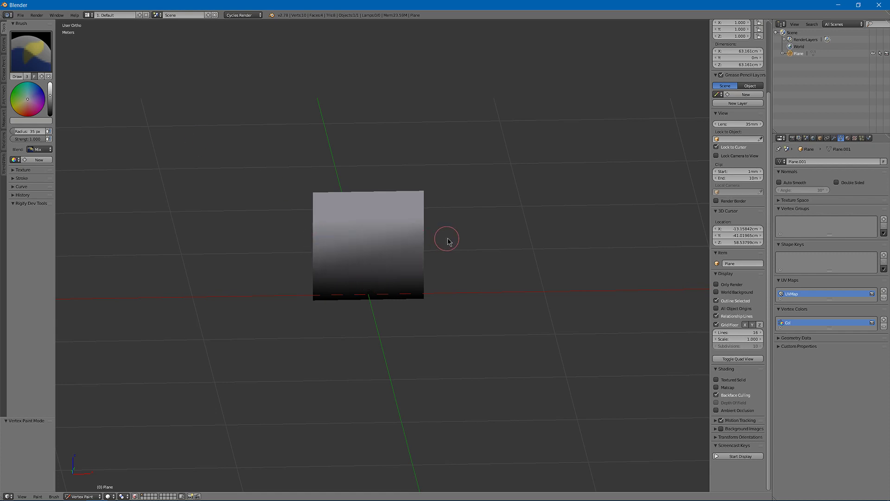
{"action": "left_click_drag", "start_coordinate": [50, 96], "coordinate": [50, 86]}
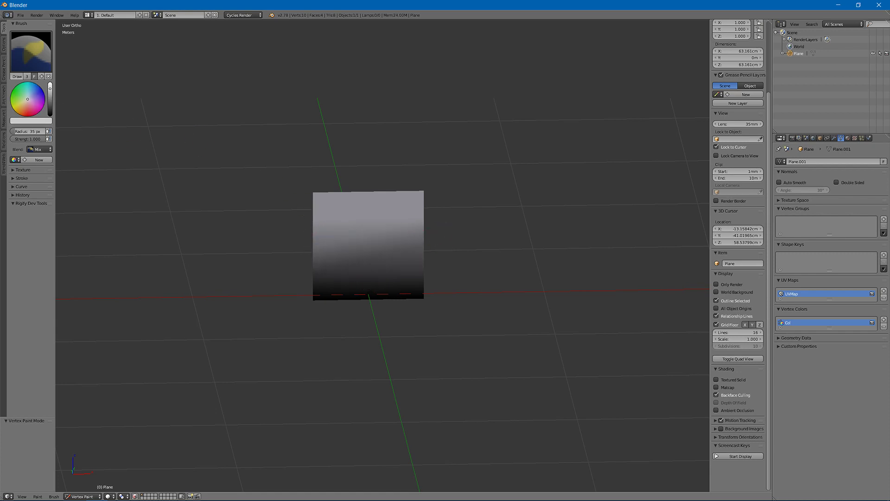
{"action": "left_click_drag", "start_coordinate": [304, 218], "coordinate": [459, 226]}
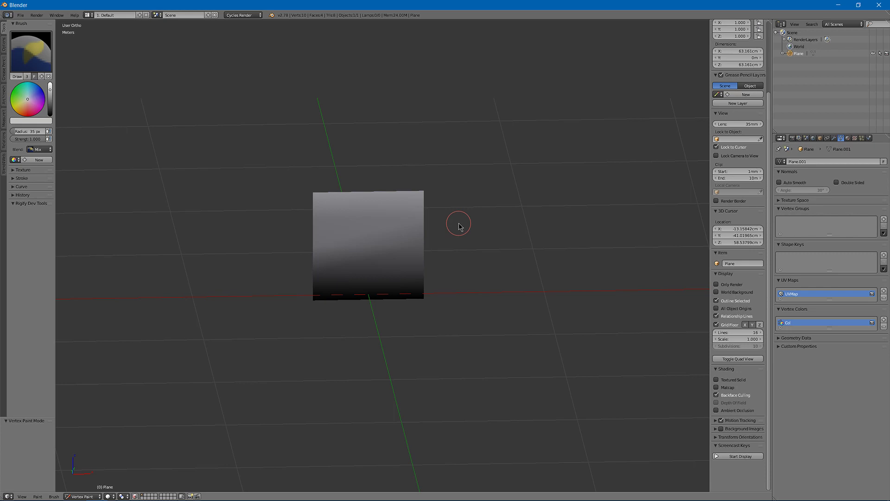
{"action": "mouse_move", "coordinate": [459, 226]}
{"action": "middle_mouse_down"}
{"action": "mouse_move", "coordinate": [499, 191]}
{"action": "mouse_move", "coordinate": [483, 187]}
{"action": "mouse_move", "coordinate": [348, 244]}
{"action": "middle_mouse_up"}
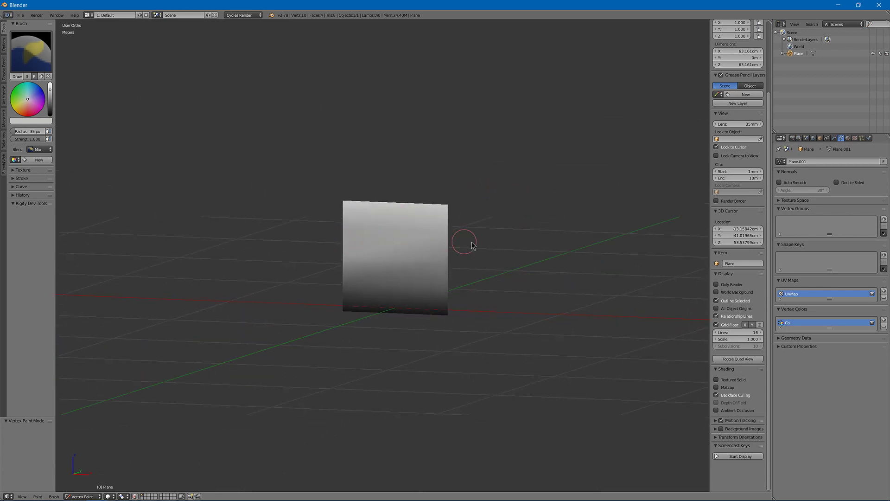
{"action": "key", "text": "KP_4"}
{"action": "key", "text": "KP_4"}
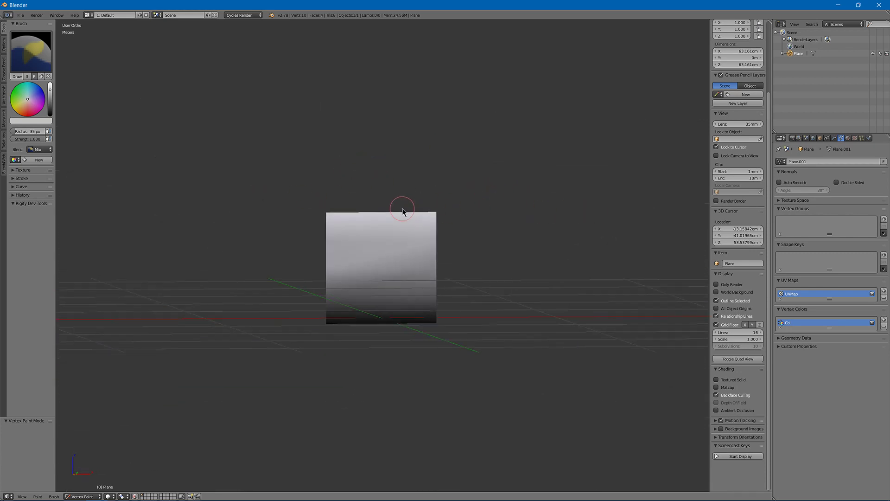
{"action": "middle_click_drag", "start_coordinate": [402, 211], "coordinate": [381, 322]}
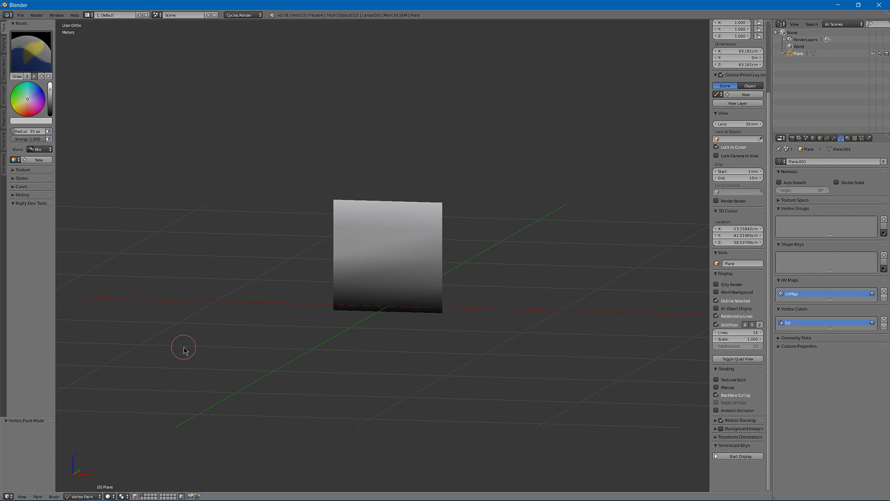
Dismiss a stray system menu and switch the plane into Edit Mode
{"action": "left_click", "coordinate": [90, 495]}
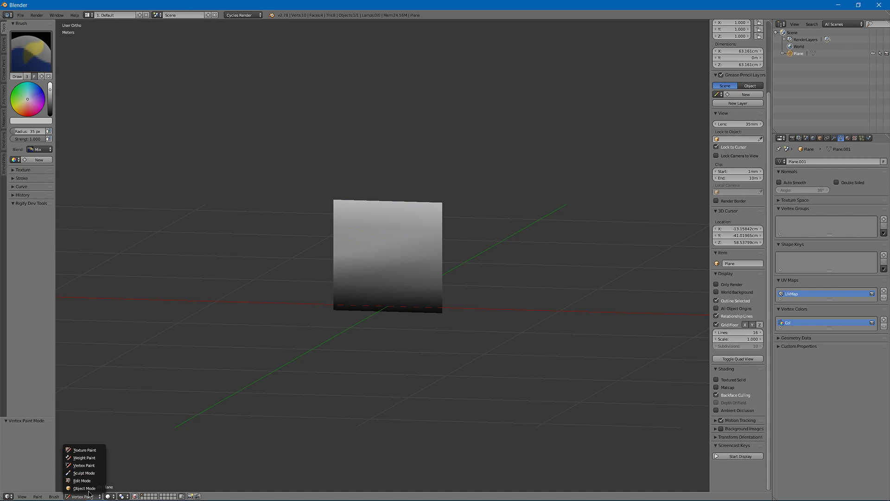
{"action": "left_click", "coordinate": [94, 464]}
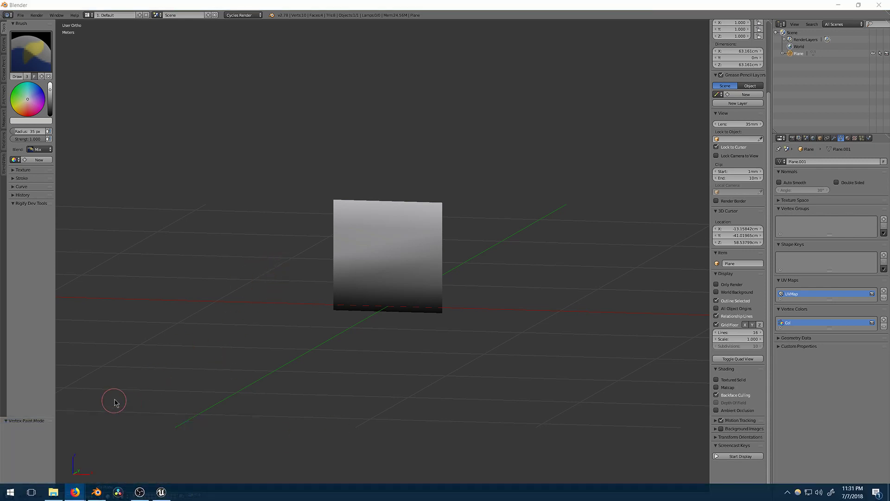
{"action": "key", "text": "super"}
{"action": "key", "text": "Escape"}
{"action": "left_click", "coordinate": [83, 496]}
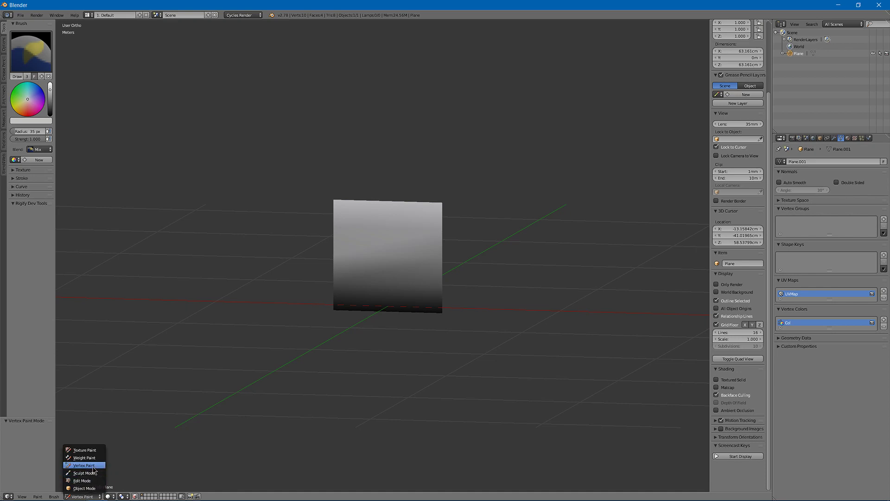
{"action": "left_click", "coordinate": [82, 480]}
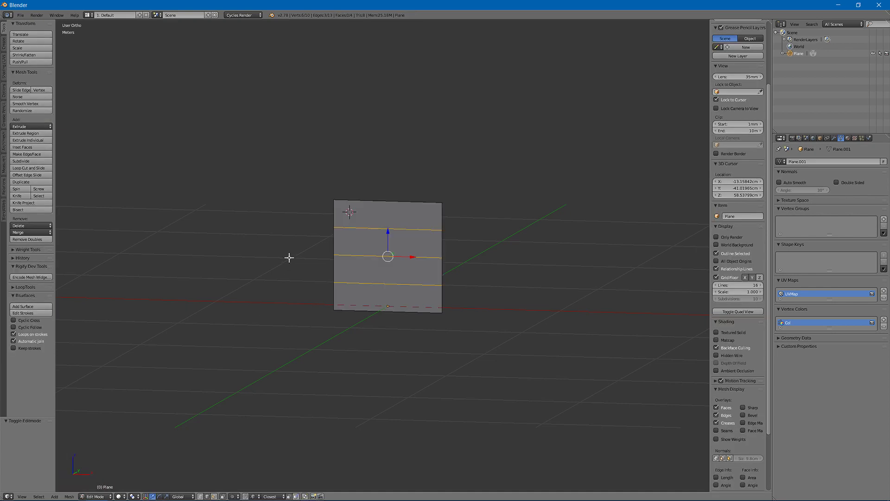
{"action": "middle_click_drag", "start_coordinate": [288, 256], "coordinate": [310, 265]}
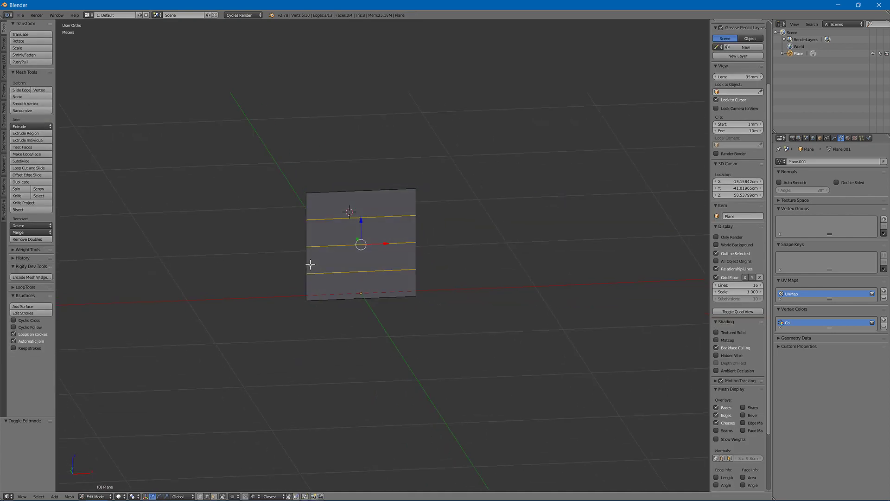
Activate the Blend4Web Normal Editor and show vertex normals at 10cm length
{"action": "left_click", "coordinate": [4, 197]}
{"action": "left_click", "coordinate": [4, 212]}
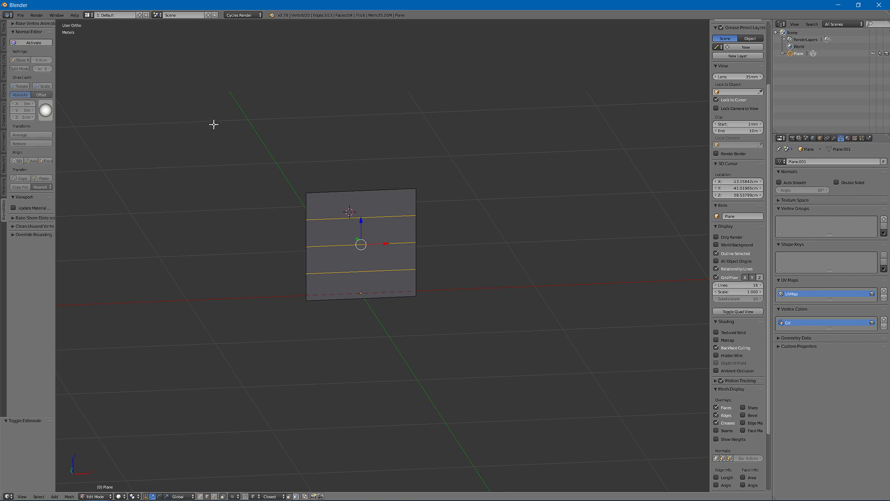
{"action": "middle_click_drag", "start_coordinate": [80, 48], "coordinate": [104, 85]}
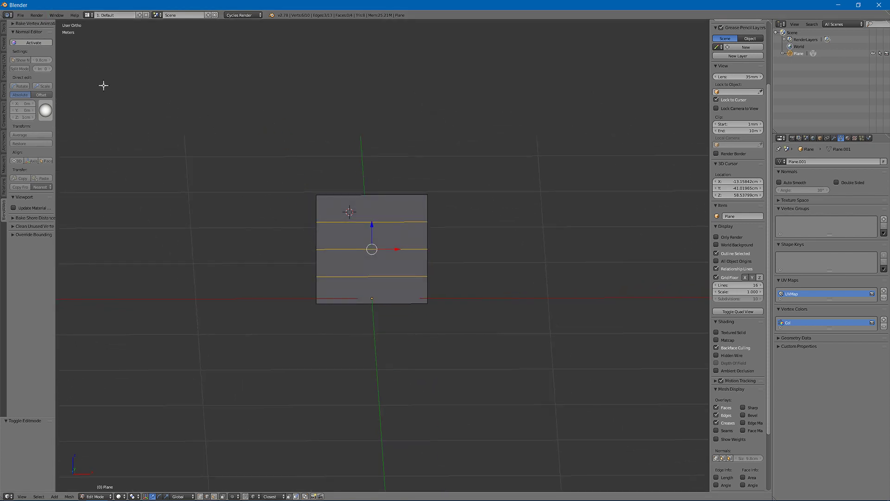
{"action": "left_click", "coordinate": [29, 44]}
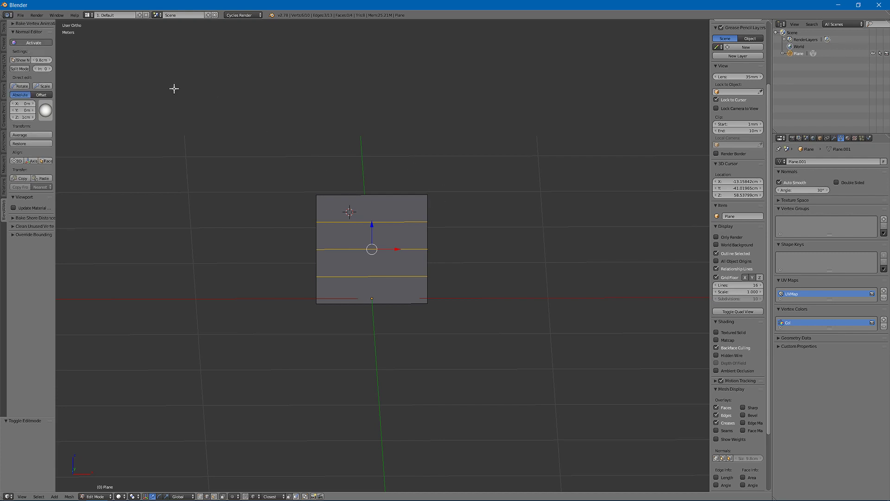
{"action": "left_click", "coordinate": [21, 60]}
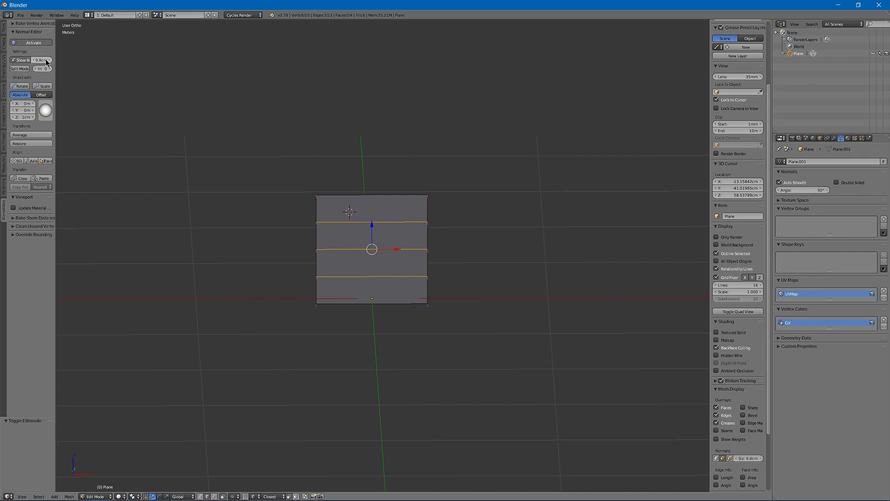
{"action": "left_click_drag", "start_coordinate": [46, 61], "coordinate": [50, 60]}
{"action": "middle_click_drag", "start_coordinate": [199, 95], "coordinate": [264, 171]}
Select the whole mesh, set the normals' Z to 1cm so they point up, and return to Object Mode
{"action": "key", "text": "ctrl+Tab"}
{"action": "left_click", "coordinate": [257, 109]}
{"action": "key", "text": "a"}
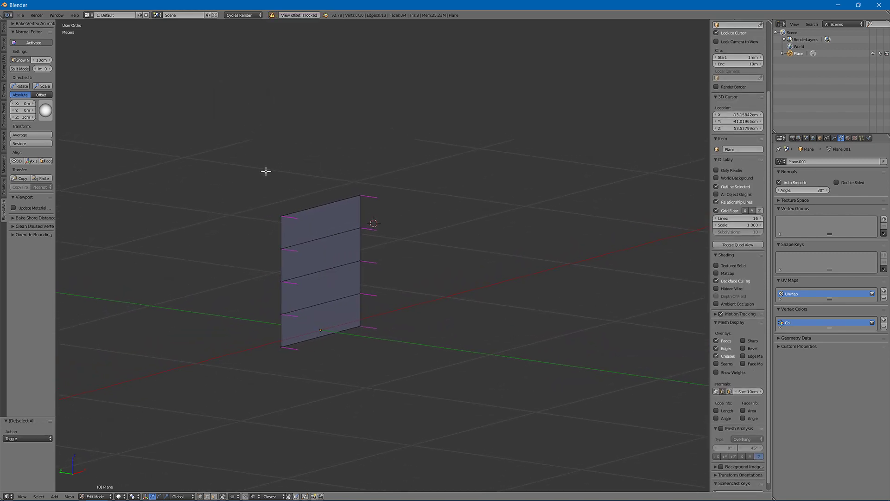
{"action": "scroll", "coordinate": [264, 171], "scroll_direction": "up", "scroll_amount": 4}
{"action": "key", "text": "a"}
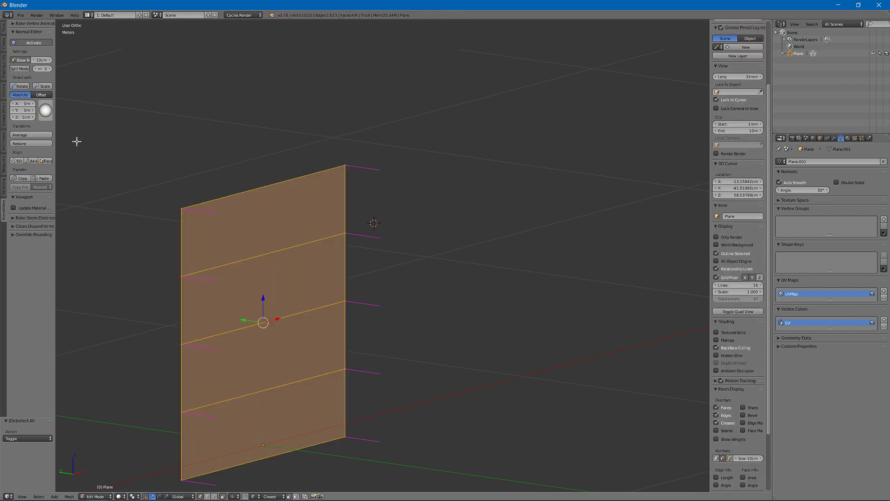
{"action": "left_click", "coordinate": [28, 118]}
{"action": "key", "text": "Return"}
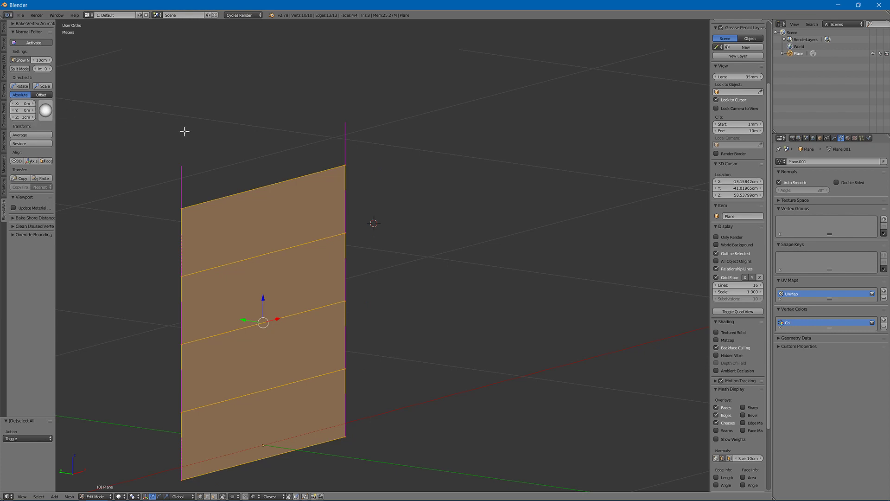
{"action": "middle_click_drag", "start_coordinate": [213, 143], "coordinate": [374, 160]}
{"action": "key", "text": "Tab"}
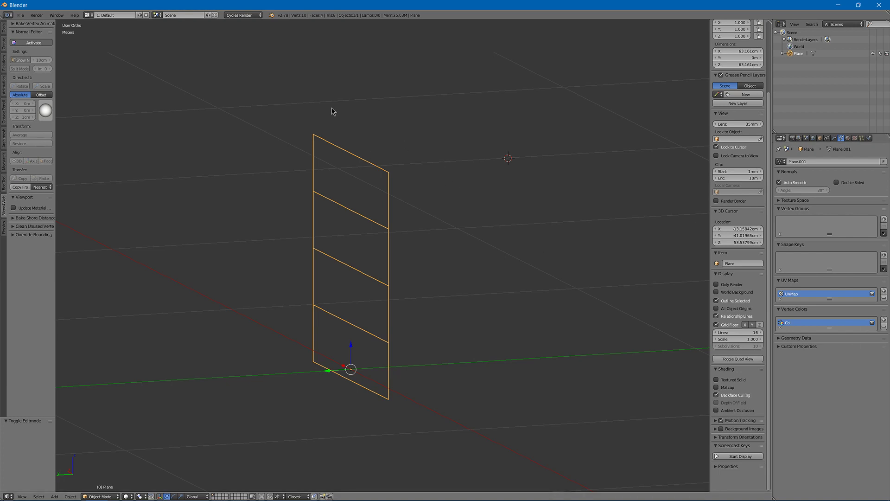
{"action": "mouse_move", "coordinate": [333, 111]}
{"action": "middle_mouse_down"}
{"action": "mouse_move", "coordinate": [391, 183]}
{"action": "mouse_move", "coordinate": [445, 189]}
{"action": "mouse_move", "coordinate": [391, 181]}
{"action": "mouse_move", "coordinate": [399, 155]}
{"action": "mouse_move", "coordinate": [351, 158]}
{"action": "middle_mouse_up"}
In Edit Mode, duplicate the plane in place and rotate the copy 180° about Z
{"action": "key", "text": "Tab"}
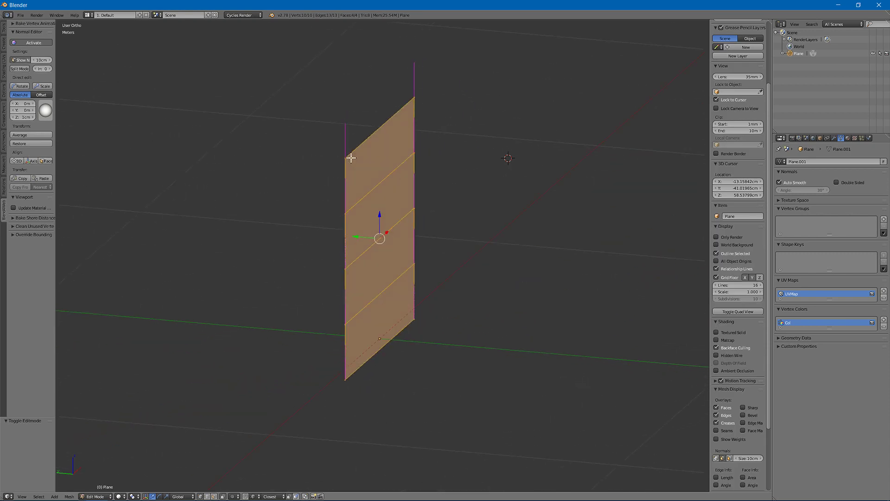
{"action": "key", "text": "shift+d"}
{"action": "right_click", "coordinate": [475, 138]}
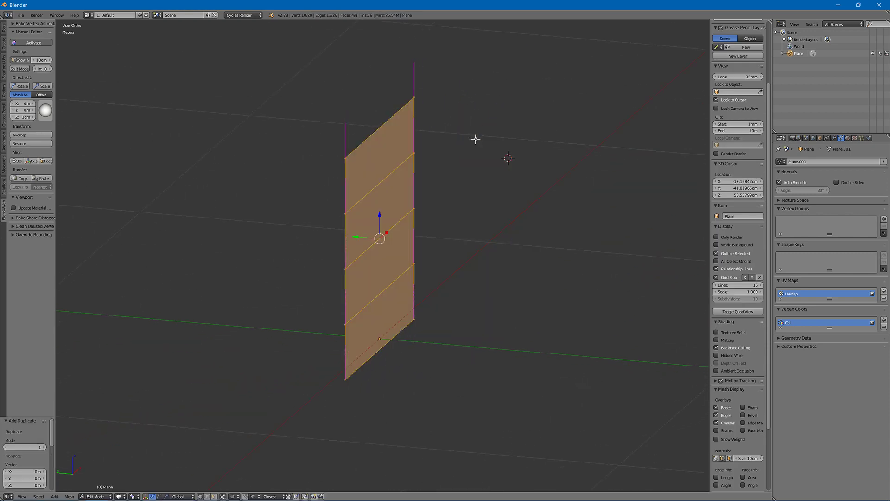
{"action": "key", "text": "r"}
{"action": "type", "text": "z"}
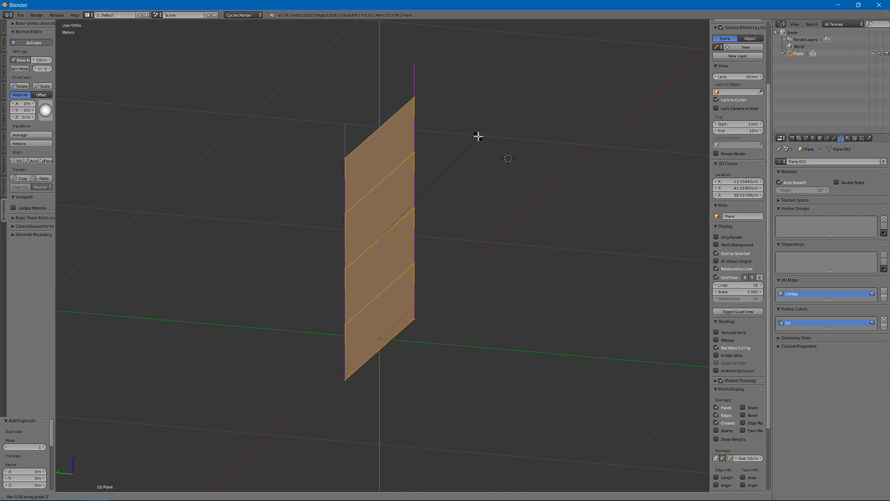
{"action": "type", "text": "180"}
{"action": "key", "text": "Return"}
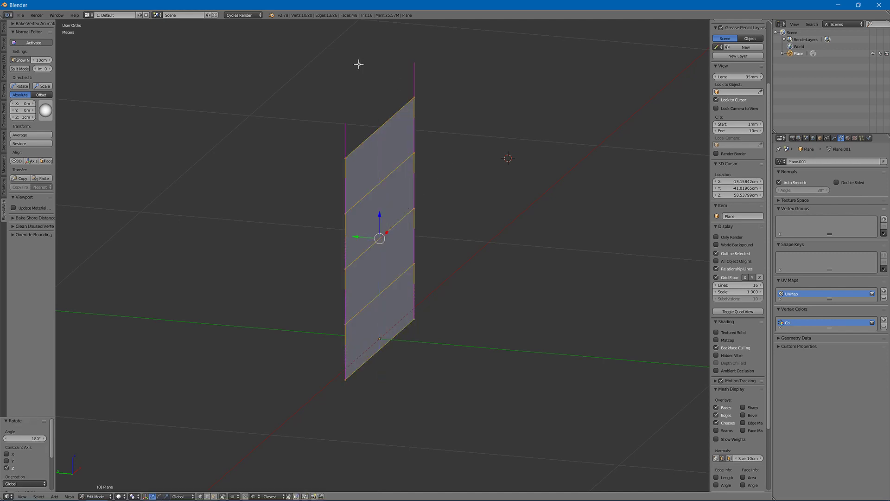
{"action": "middle_click_drag", "start_coordinate": [357, 64], "coordinate": [351, 118]}
{"action": "key", "text": "a"}
{"action": "key", "text": "Tab"}
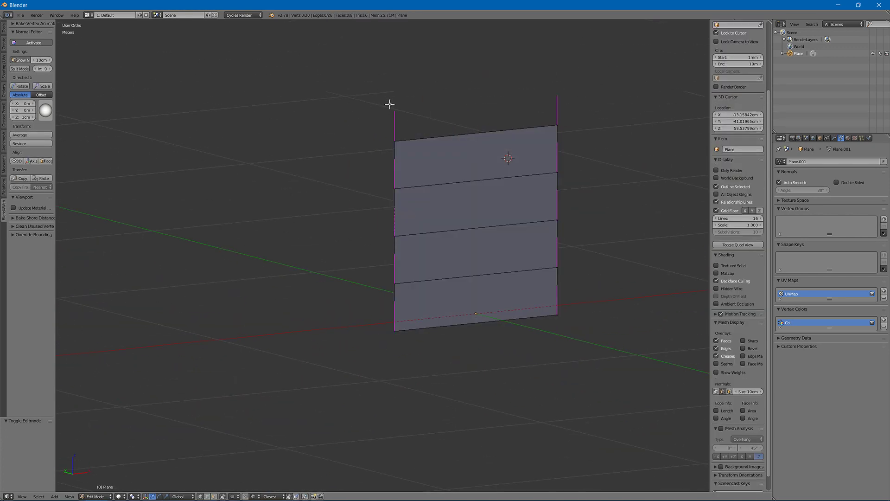
{"action": "middle_click_drag", "start_coordinate": [390, 104], "coordinate": [405, 108]}
Duplicate all the geometry in place and rotate the copy 90° about Z
{"action": "key", "text": "a"}
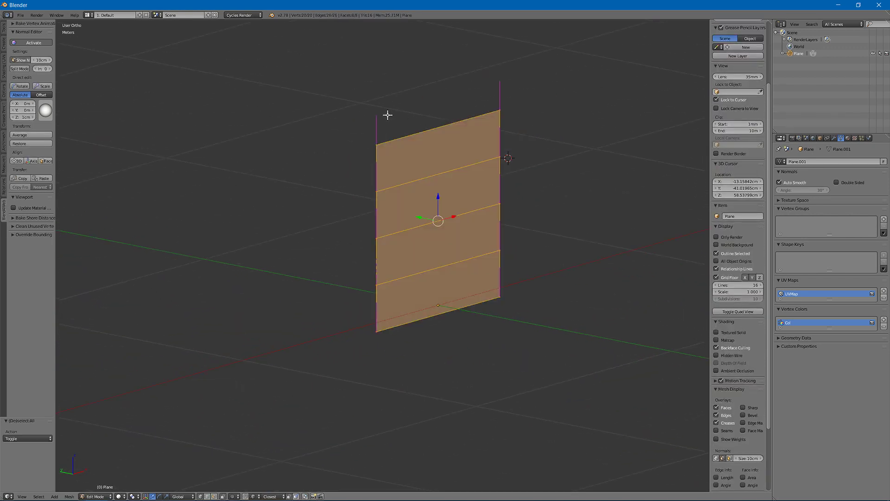
{"action": "key", "text": "shift+d"}
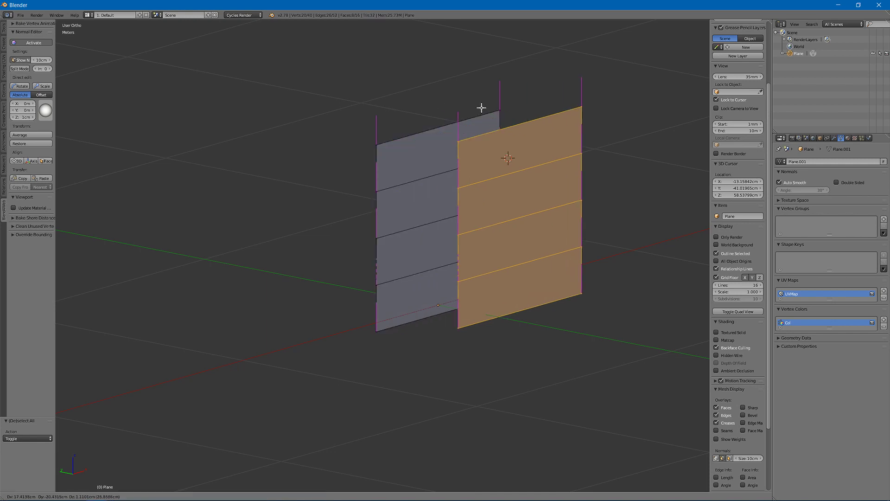
{"action": "key", "text": "Escape"}
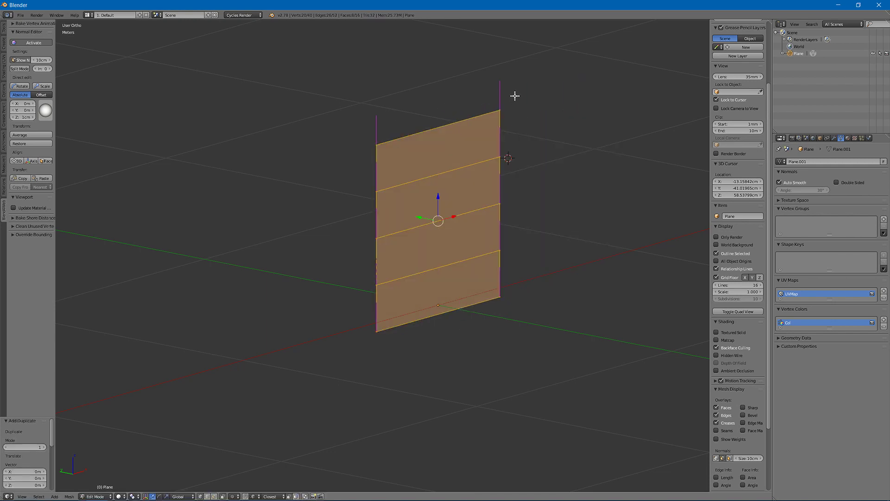
{"action": "type", "text": "rz90"}
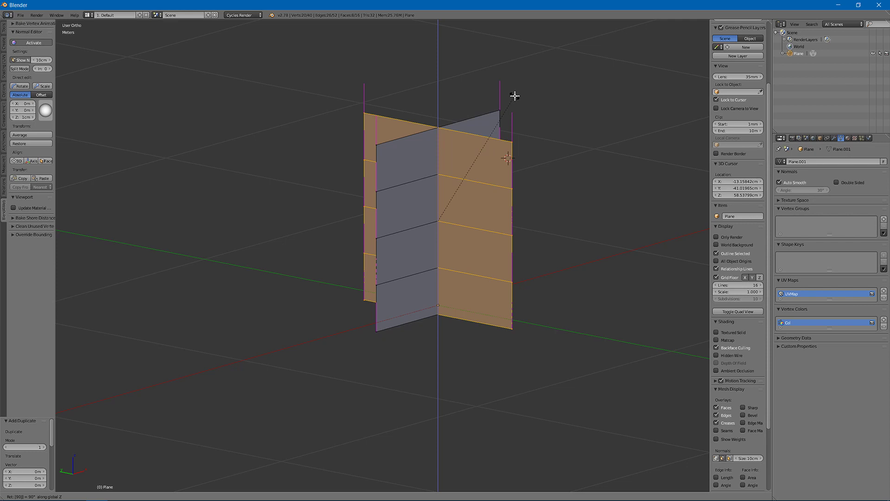
{"action": "key", "text": "Return"}
Duplicate the crossed fins and rotate them 45° about Z, then return to Object Mode
{"action": "key", "text": "a"}
{"action": "middle_click_drag", "start_coordinate": [515, 96], "coordinate": [538, 167]}
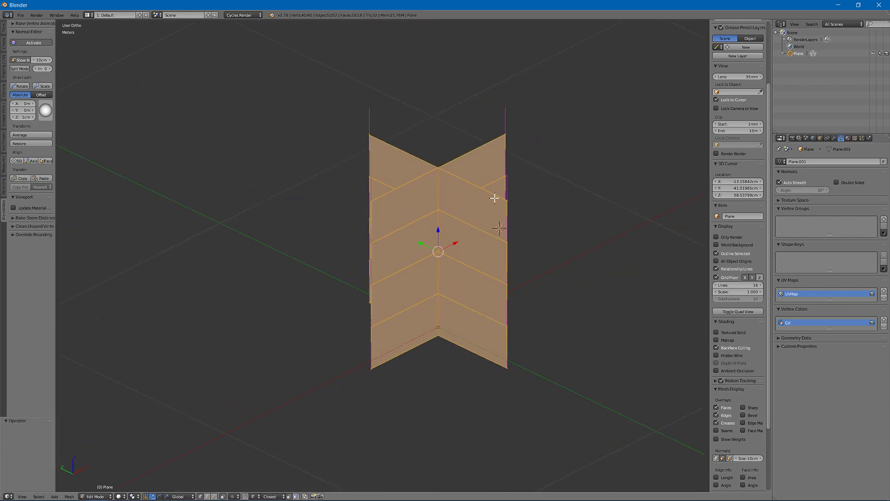
{"action": "key", "text": "shift+d"}
{"action": "key", "text": "Escape"}
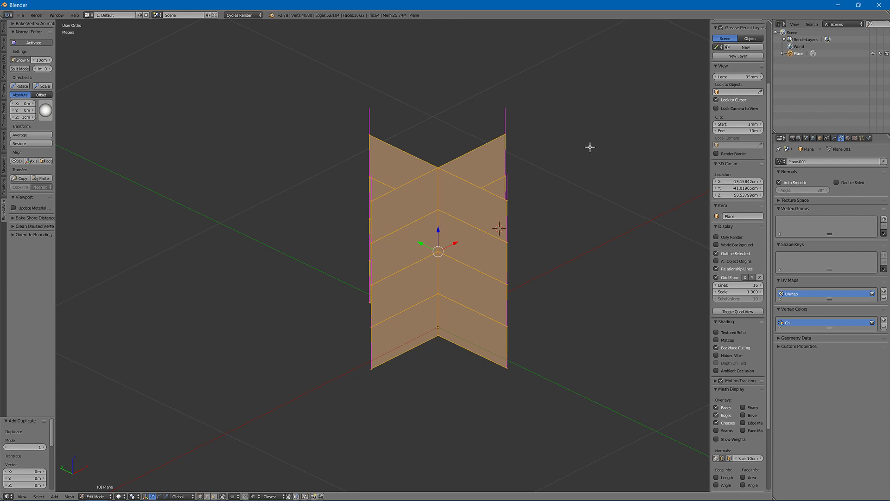
{"action": "key", "text": "r"}
{"action": "type", "text": "z"}
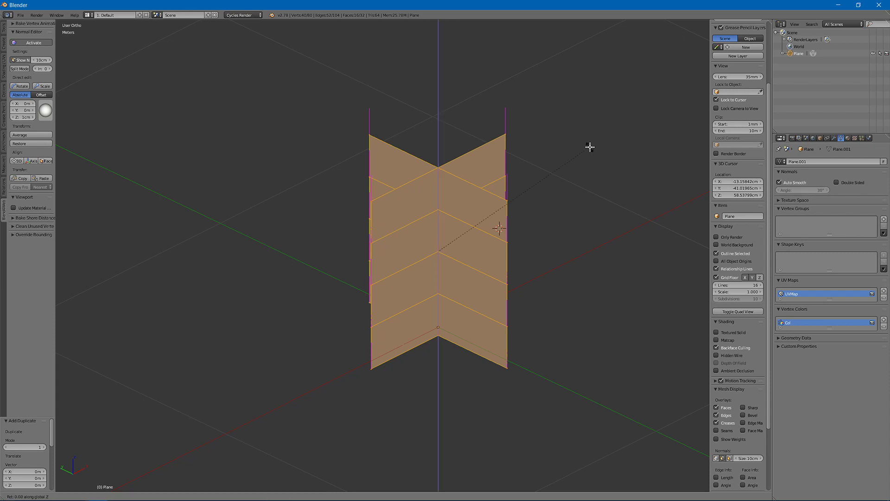
{"action": "type", "text": "45"}
{"action": "key", "text": "Return"}
{"action": "key", "text": "a"}
{"action": "middle_click_drag", "start_coordinate": [558, 114], "coordinate": [211, 218]}
{"action": "key", "text": "Tab"}
{"action": "scroll", "coordinate": [276, 259], "scroll_direction": "up", "scroll_amount": 2}
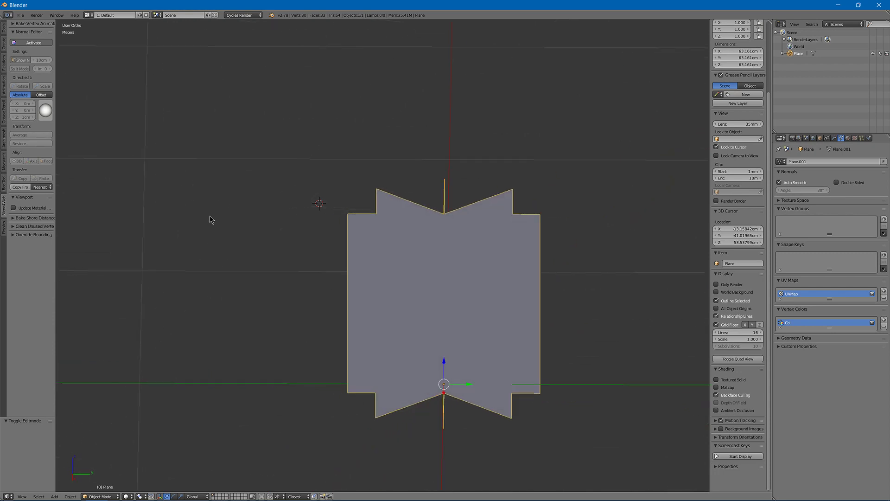
Enter Edit Mode on the eight-fin clump and orbit to inspect its intersecting blades
{"action": "key", "text": "Tab"}
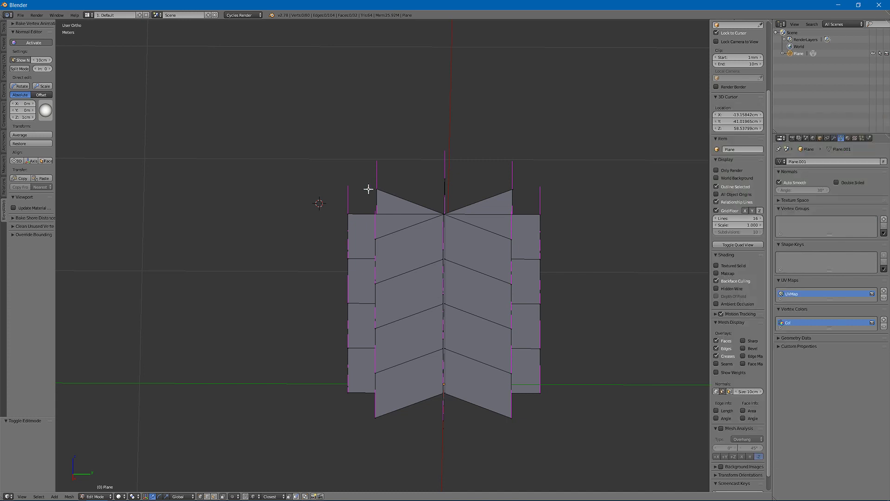
{"action": "middle_click_drag", "start_coordinate": [359, 182], "coordinate": [354, 180]}
Return the clump to Object Mode, hide it, and reset the 3D cursor to the origin
{"action": "key", "text": "a"}
{"action": "middle_click_drag", "start_coordinate": [380, 153], "coordinate": [430, 131]}
{"action": "key", "text": "Tab"}
{"action": "scroll", "coordinate": [430, 133], "scroll_direction": "up", "scroll_amount": 2}
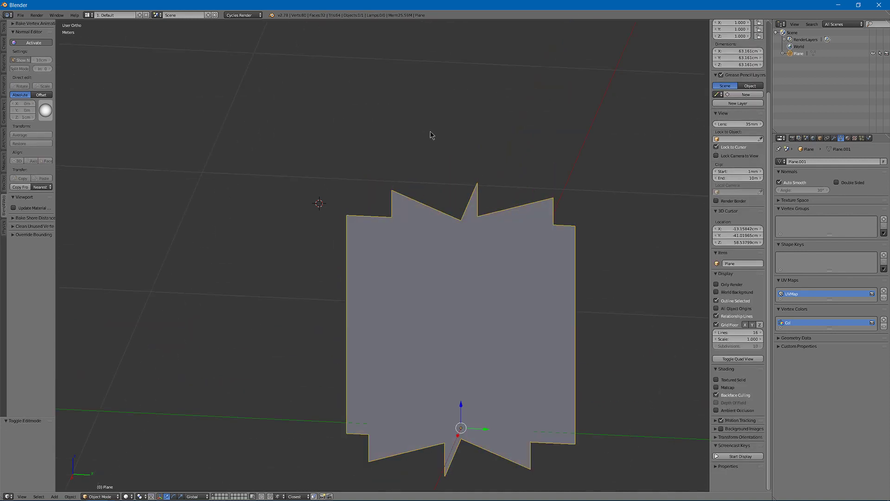
{"action": "scroll", "coordinate": [428, 134], "scroll_direction": "down", "scroll_amount": 1}
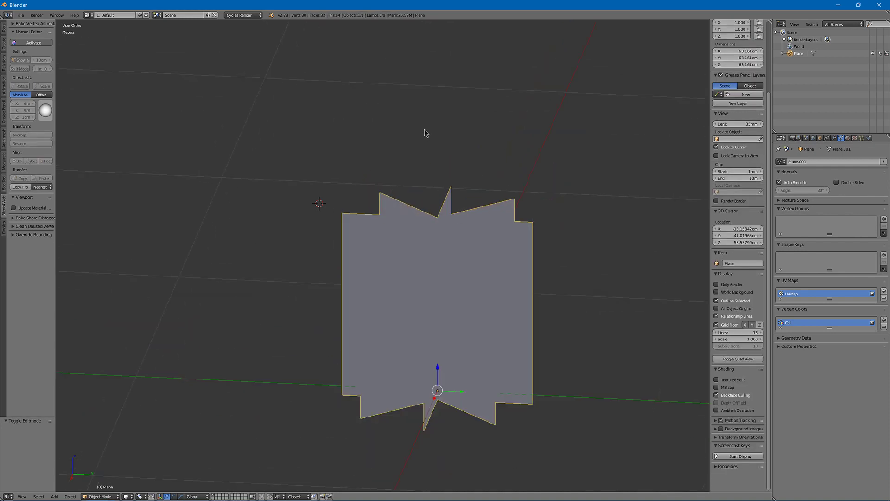
{"action": "key", "text": "h"}
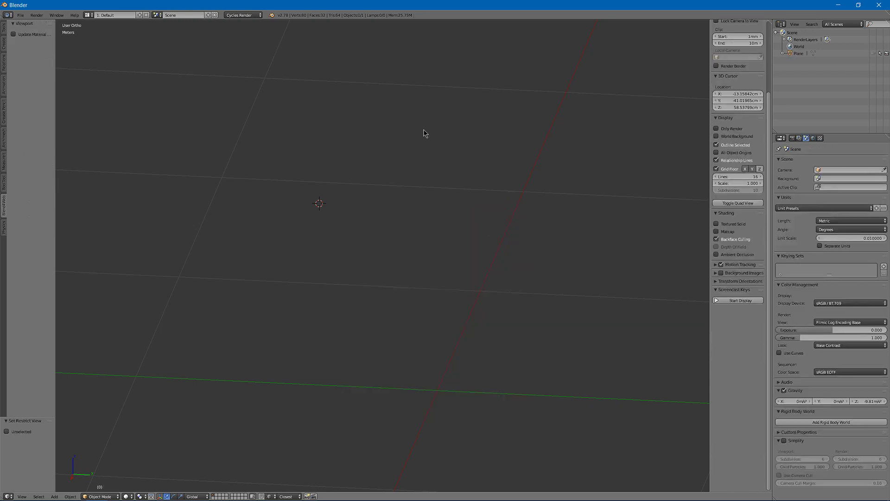
{"action": "middle_click_drag", "start_coordinate": [404, 172], "coordinate": [403, 161]}
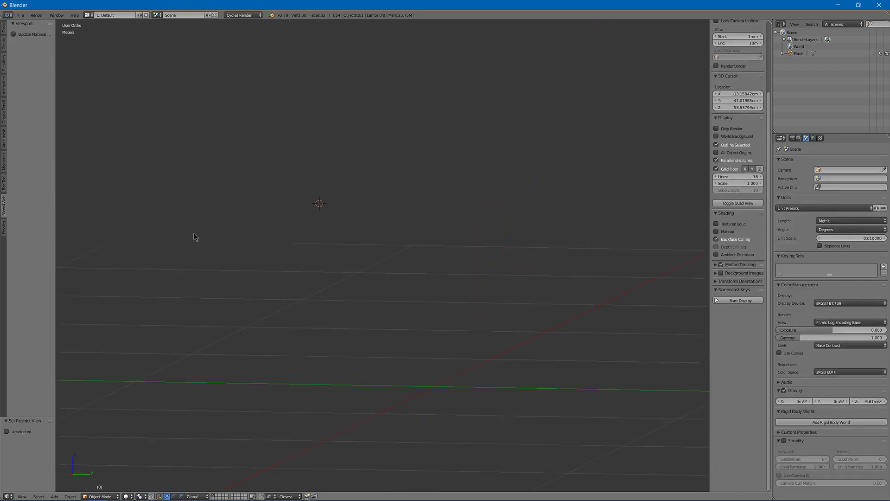
{"action": "key", "text": "shift+c"}
Add Plane.001 at the origin and start scaling it down to about 0.046 in Edit Mode
{"action": "key", "text": "shift+a"}
{"action": "key", "text": "Escape"}
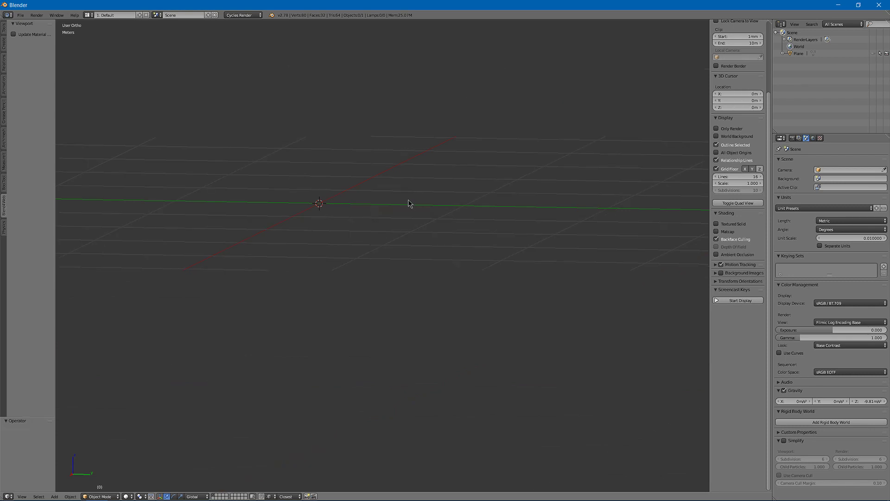
{"action": "key", "text": "shift+a"}
{"action": "left_click", "coordinate": [433, 201]}
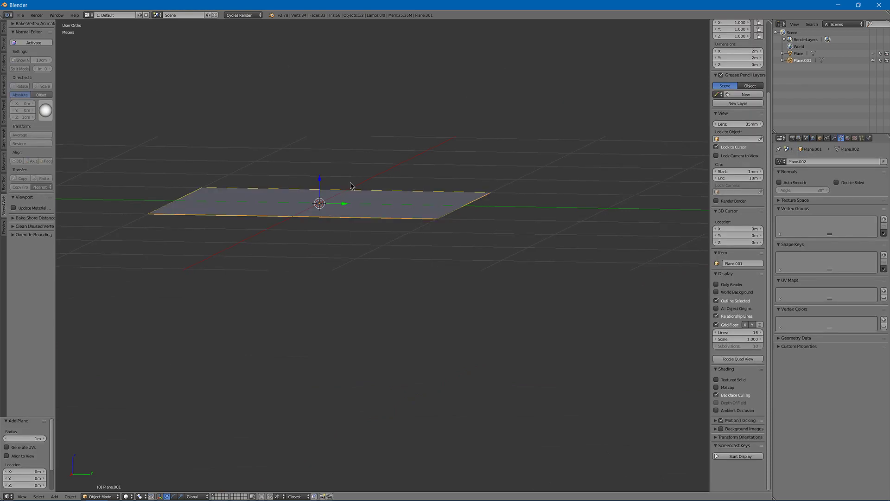
{"action": "middle_click_drag", "start_coordinate": [338, 215], "coordinate": [380, 255]}
{"action": "key", "text": "Tab"}
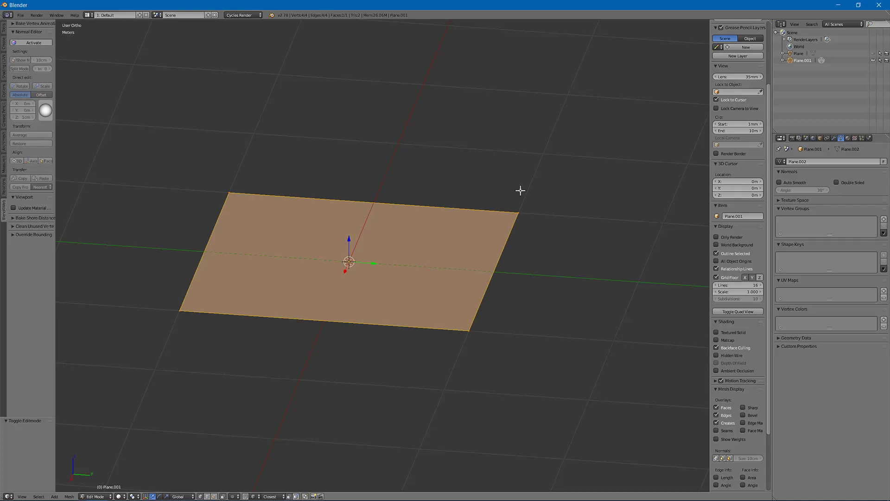
{"action": "key", "text": "s"}
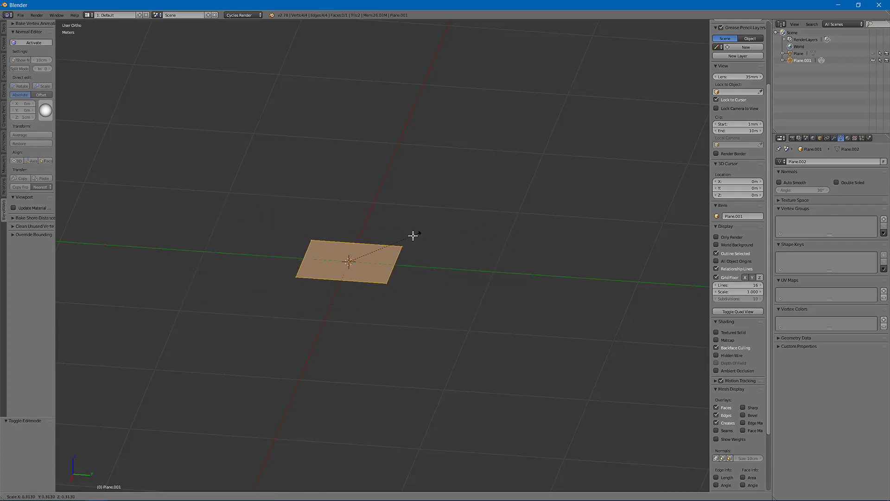
Stand the tiny plane upright at 90° on X and stretch its top edge up into a tall strip
{"action": "left_click", "coordinate": [362, 260]}
{"action": "type", "text": "rx90"}
{"action": "key", "text": "Return"}
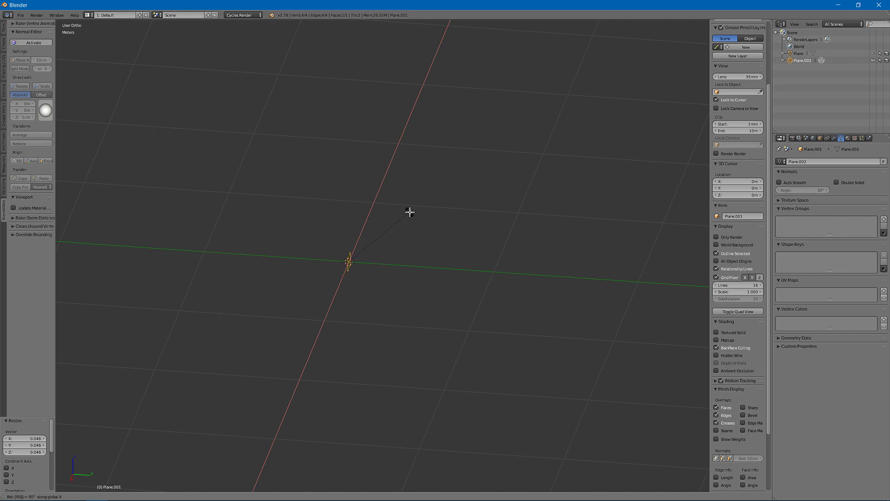
{"action": "middle_click_drag", "start_coordinate": [410, 212], "coordinate": [356, 302]}
{"action": "left_click", "coordinate": [356, 301]}
{"action": "right_click", "coordinate": [354, 319]}
{"action": "key", "text": "g"}
{"action": "key", "text": "z"}
{"action": "left_click", "coordinate": [355, 22]}
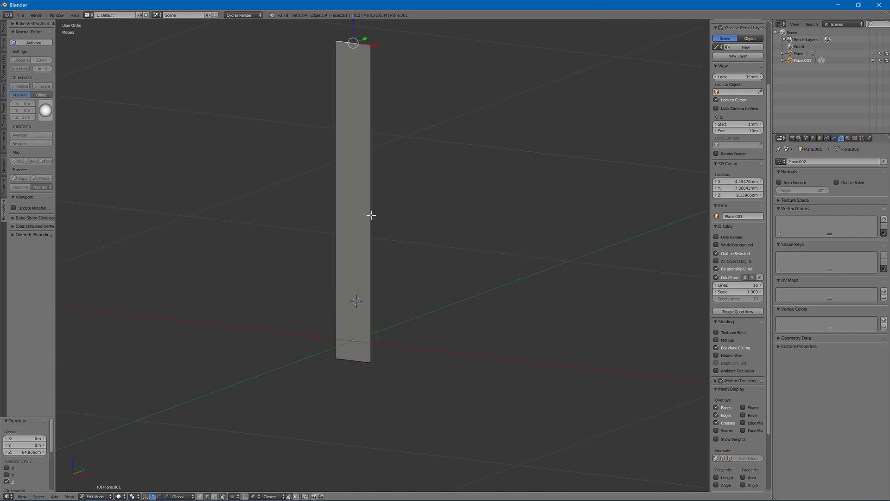
Add a centre edge loop across the strip and move it along Y to bend the blade
{"action": "key", "text": "ctrl+r"}
{"action": "left_click", "coordinate": [341, 199]}
{"action": "right_click", "coordinate": [342, 199]}
{"action": "middle_click_drag", "start_coordinate": [381, 189], "coordinate": [360, 194]}
{"action": "key", "text": "g"}
{"action": "key", "text": "y"}
{"action": "left_click", "coordinate": [345, 205]}
{"action": "key", "text": "g"}
{"action": "key", "text": "y"}
{"action": "left_click", "coordinate": [350, 164]}
{"action": "middle_click_drag", "start_coordinate": [350, 163], "coordinate": [350, 70]}
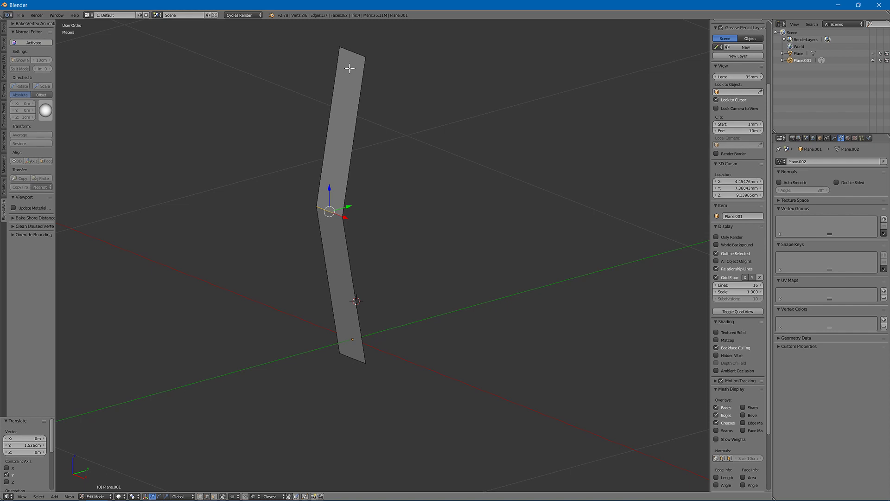
Taper the blade's top edge to a point and add a lengthwise centre loop cut
{"action": "right_click", "coordinate": [351, 53]}
{"action": "key", "text": "s"}
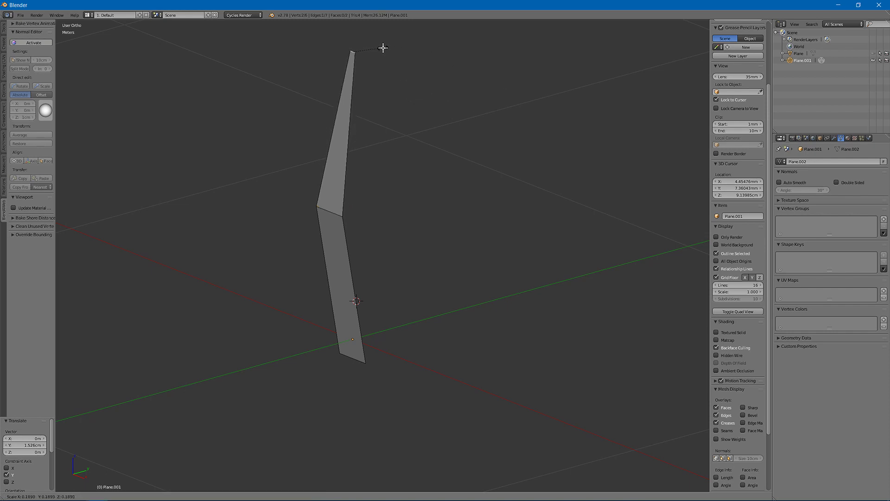
{"action": "left_click", "coordinate": [383, 47]}
{"action": "key", "text": "ctrl+r"}
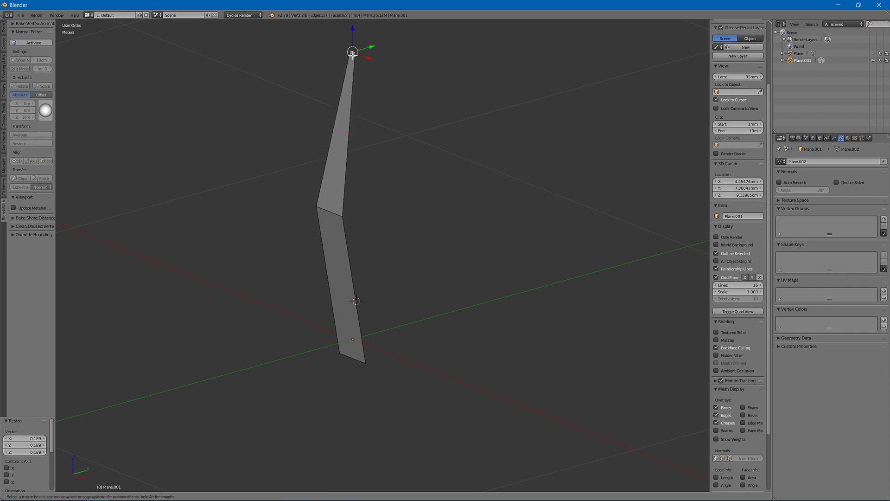
{"action": "left_click", "coordinate": [354, 49]}
{"action": "right_click", "coordinate": [354, 49]}
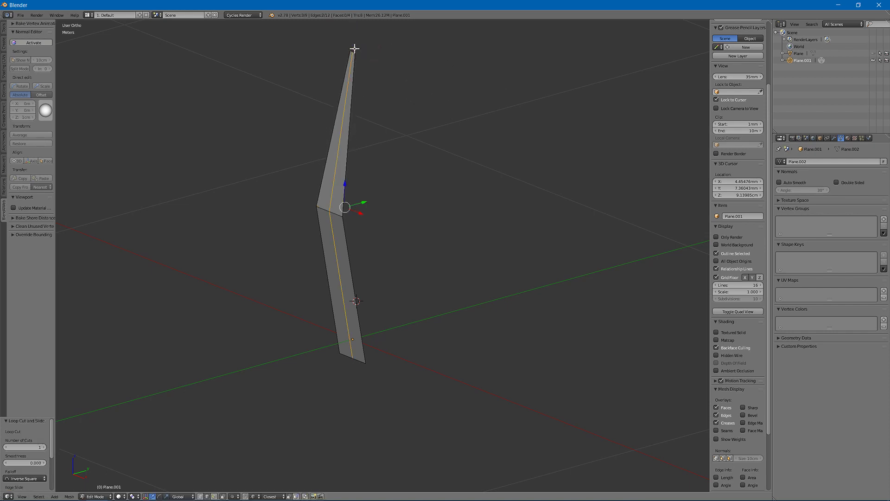
Push the lower centre edge outward to crease the blade down its middle
{"action": "right_click", "coordinate": [331, 243]}
{"action": "left_click_drag", "start_coordinate": [366, 278], "coordinate": [350, 276]}
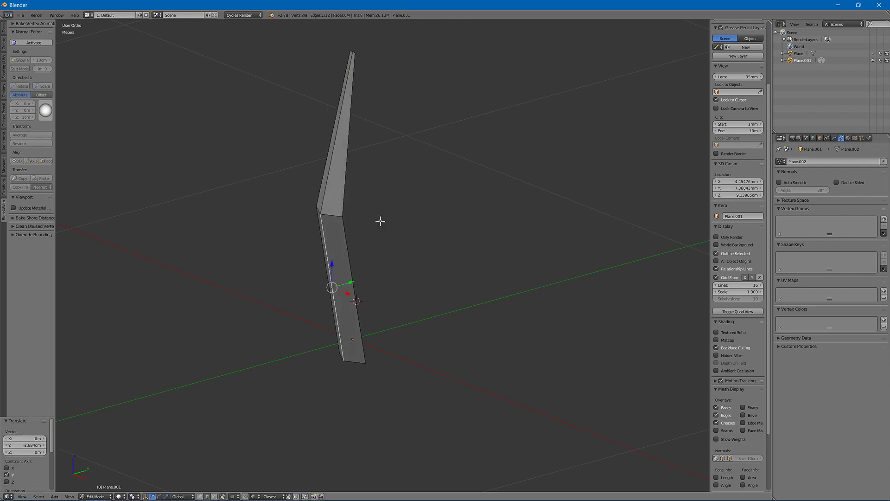
{"action": "middle_click_drag", "start_coordinate": [380, 221], "coordinate": [357, 199]}
{"action": "left_click_drag", "start_coordinate": [349, 278], "coordinate": [352, 278]}
{"action": "middle_click_drag", "start_coordinate": [352, 278], "coordinate": [394, 219]}
Bevel the sharp bend into a smooth curve and return to Object Mode
{"action": "right_click", "coordinate": [324, 201], "text": "shift"}
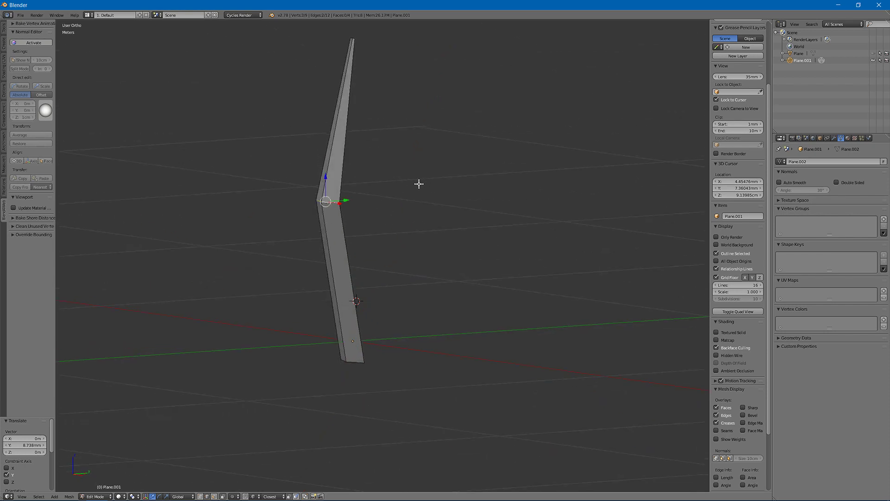
{"action": "key", "text": "ctrl+b"}
{"action": "scroll", "coordinate": [448, 65], "scroll_direction": "up", "scroll_amount": 4}
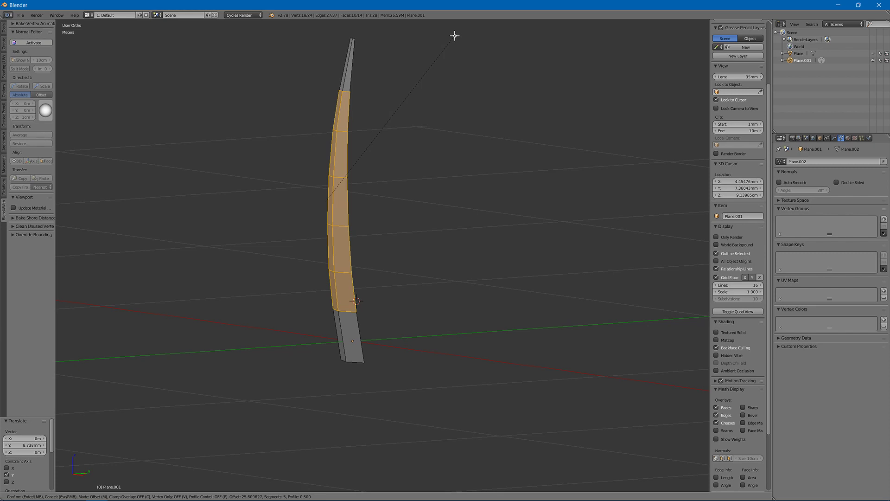
{"action": "scroll", "coordinate": [457, 27], "scroll_direction": "up", "scroll_amount": 1}
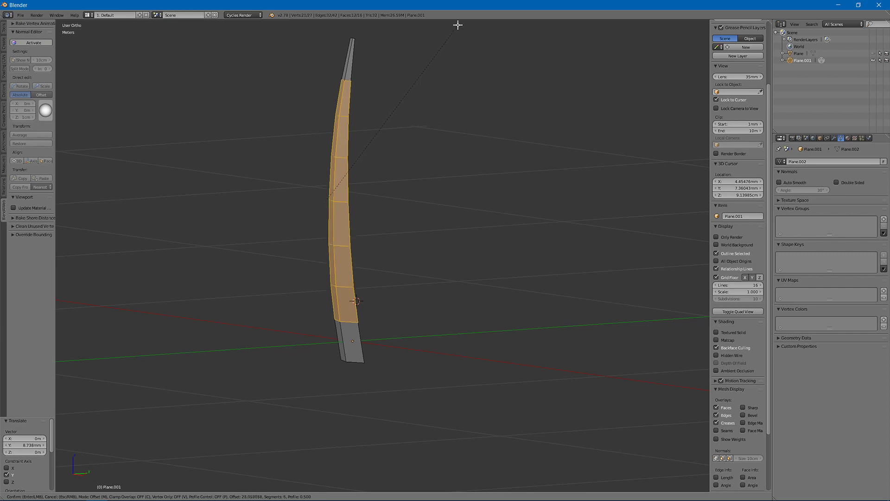
{"action": "left_click", "coordinate": [461, 482]}
{"action": "middle_click_drag", "start_coordinate": [409, 498], "coordinate": [394, 408]}
{"action": "key", "text": "Tab"}
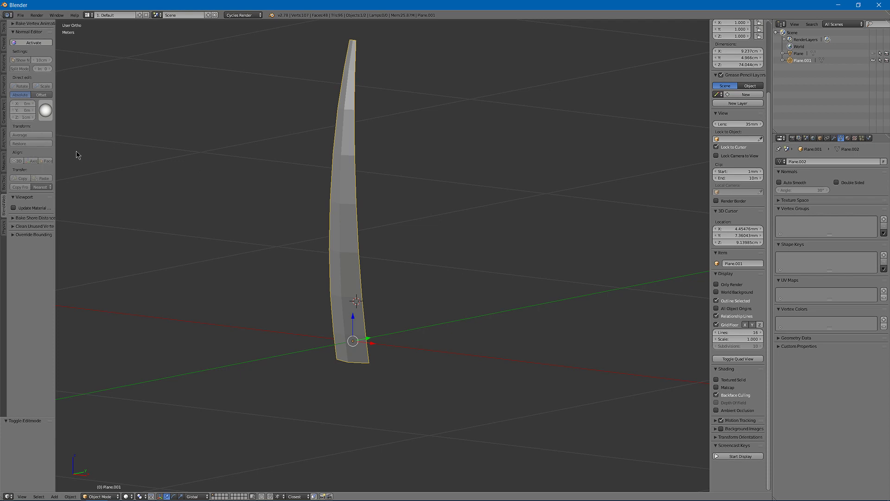
Apply Smooth shading to Plane.001 from the Tools tab and check the curved blade
{"action": "left_click", "coordinate": [4, 29]}
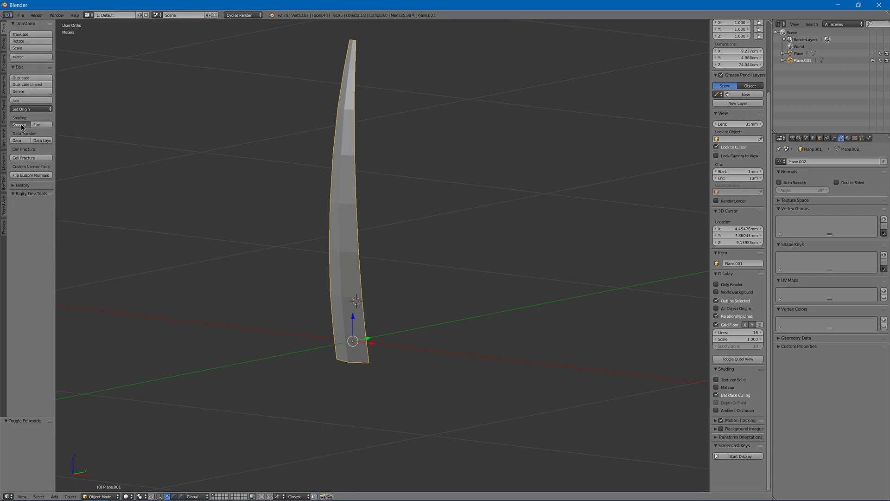
{"action": "left_click", "coordinate": [21, 125]}
{"action": "mouse_move", "coordinate": [411, 229]}
{"action": "middle_mouse_down"}
{"action": "mouse_move", "coordinate": [441, 230]}
{"action": "mouse_move", "coordinate": [419, 178]}
{"action": "middle_mouse_up"}
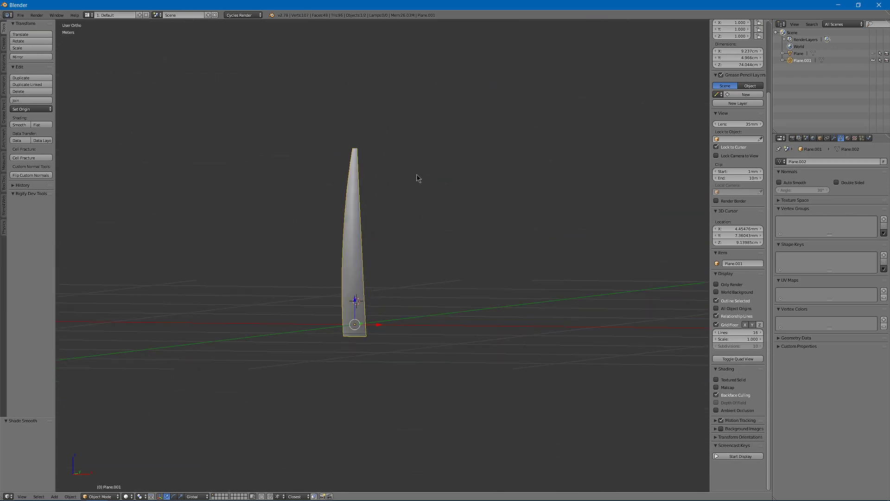
{"action": "key", "text": "Tab"}
{"action": "middle_click_drag", "start_coordinate": [360, 146], "coordinate": [415, 161]}
{"action": "key", "text": "Tab"}
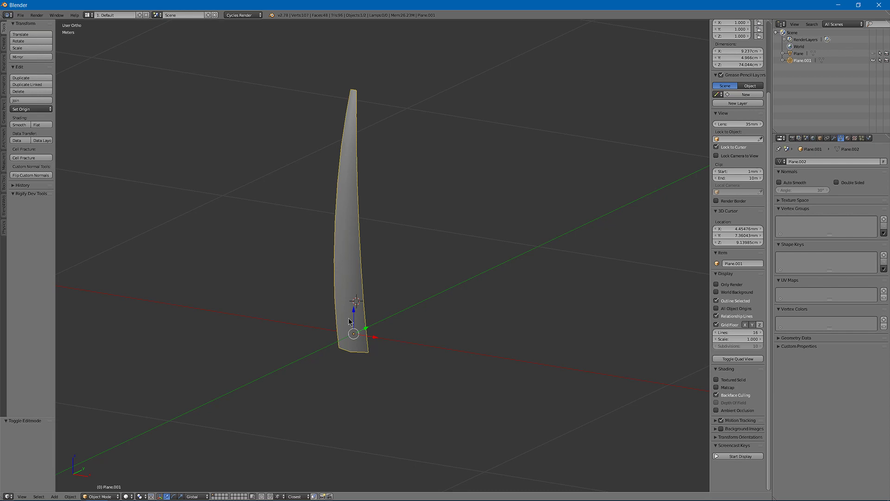
{"action": "middle_click_drag", "start_coordinate": [375, 284], "coordinate": [398, 288]}
Rotate the blade on Z, then duplicate it and slide the copy right along X
{"action": "key", "text": "r"}
{"action": "key", "text": "z"}
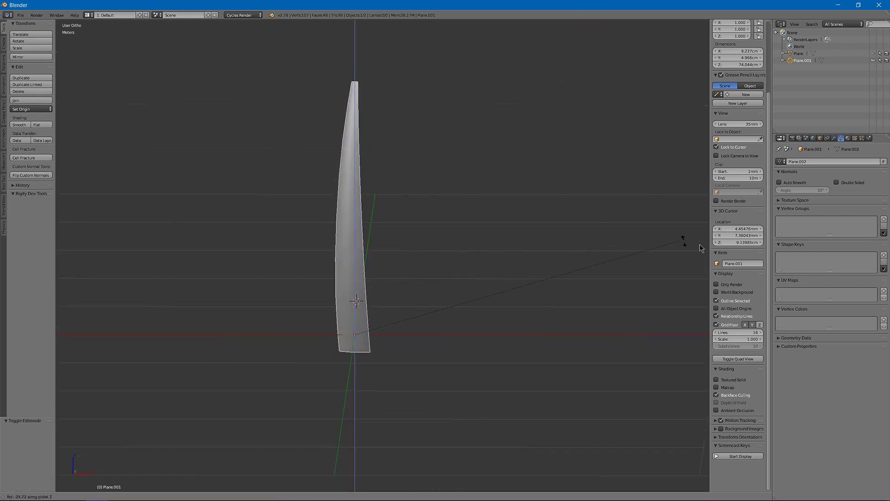
{"action": "left_click", "coordinate": [147, 252]}
{"action": "key", "text": "shift+d"}
{"action": "key", "text": "Escape"}
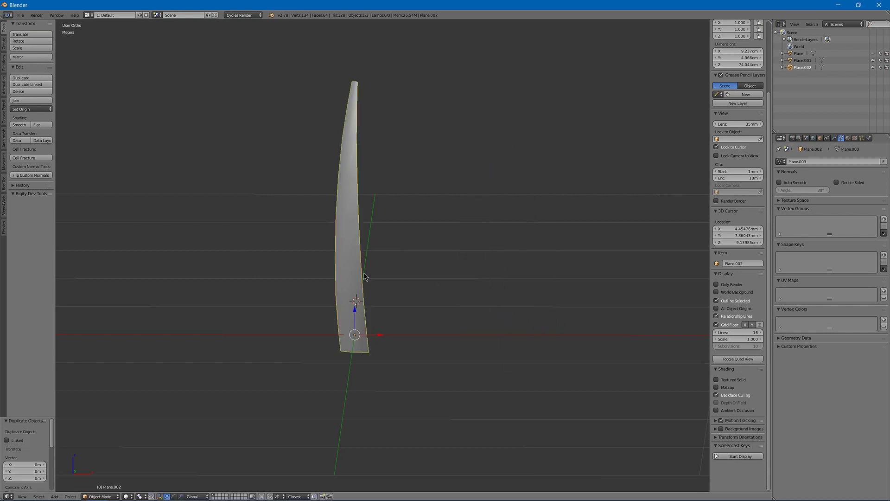
{"action": "key", "text": "g"}
{"action": "key", "text": "x"}
{"action": "left_click", "coordinate": [419, 340]}
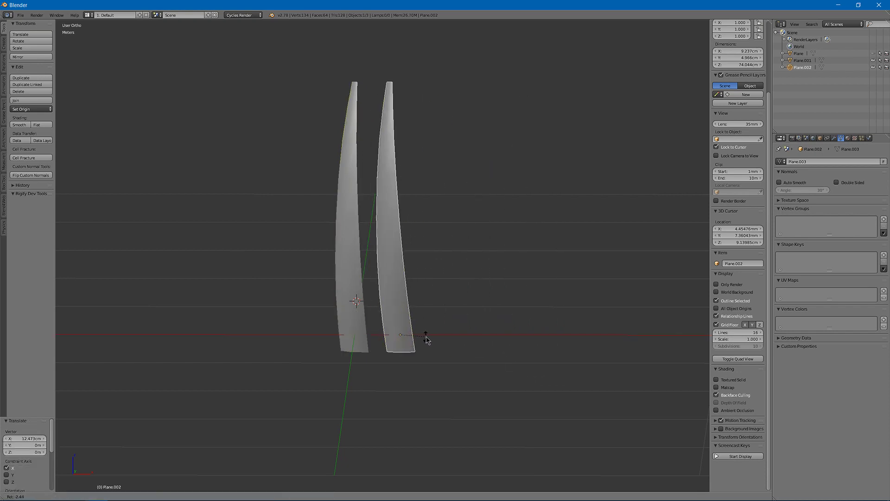
Turn the copy on Z, scale it taller and give it a free tilt
{"action": "key", "text": "r"}
{"action": "key", "text": "z"}
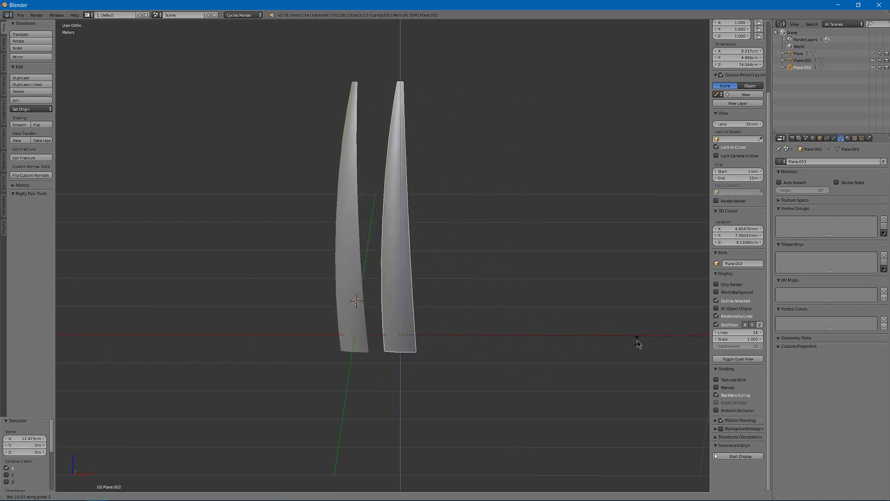
{"action": "left_click", "coordinate": [636, 341]}
{"action": "key", "text": "r"}
{"action": "key", "text": "z"}
{"action": "left_click", "coordinate": [644, 246]}
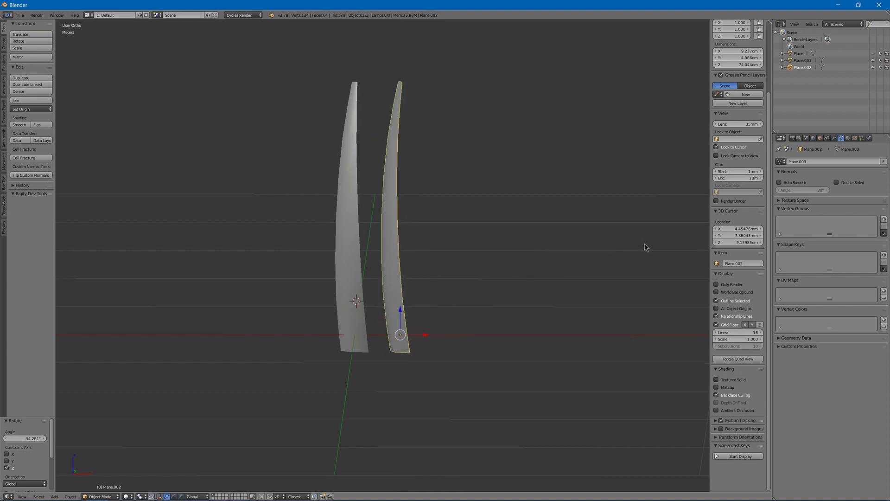
{"action": "key", "text": "s"}
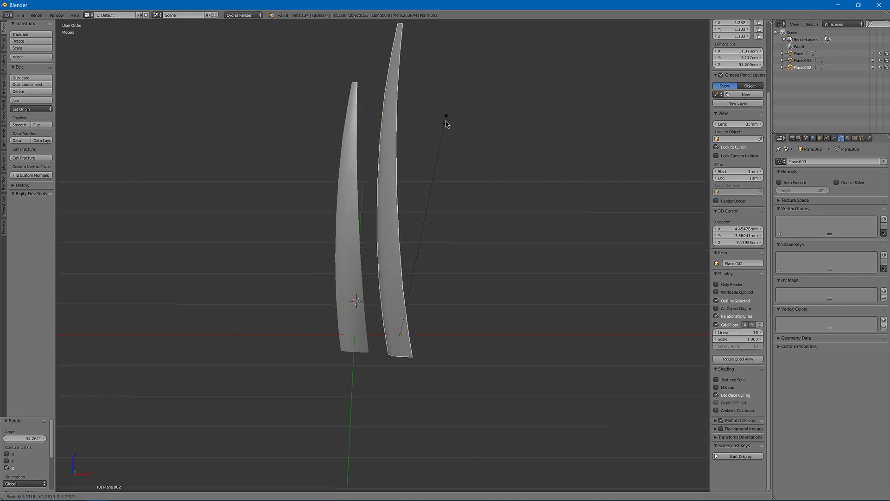
{"action": "left_click", "coordinate": [446, 123]}
{"action": "key", "text": "r"}
{"action": "key", "text": "r"}
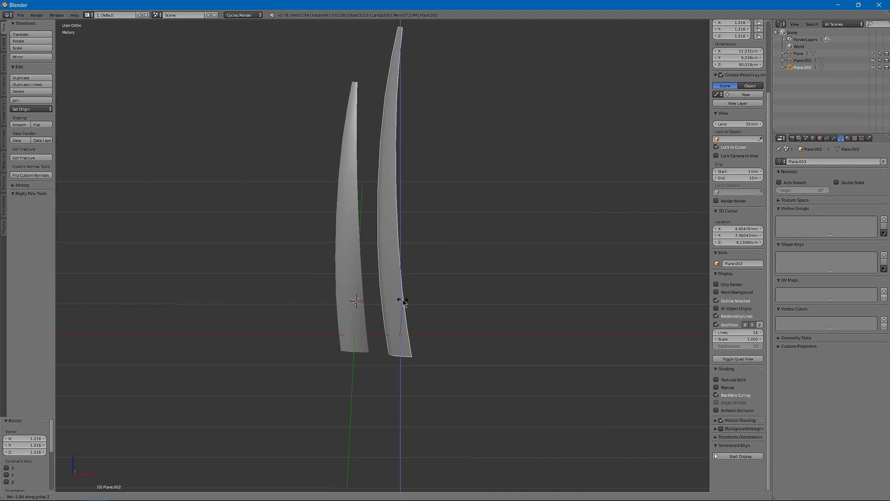
{"action": "left_click", "coordinate": [445, 192]}
Add two more blade copies on the left, each turned to a different Z angle
{"action": "key", "text": "shift+d"}
{"action": "left_click", "coordinate": [325, 343]}
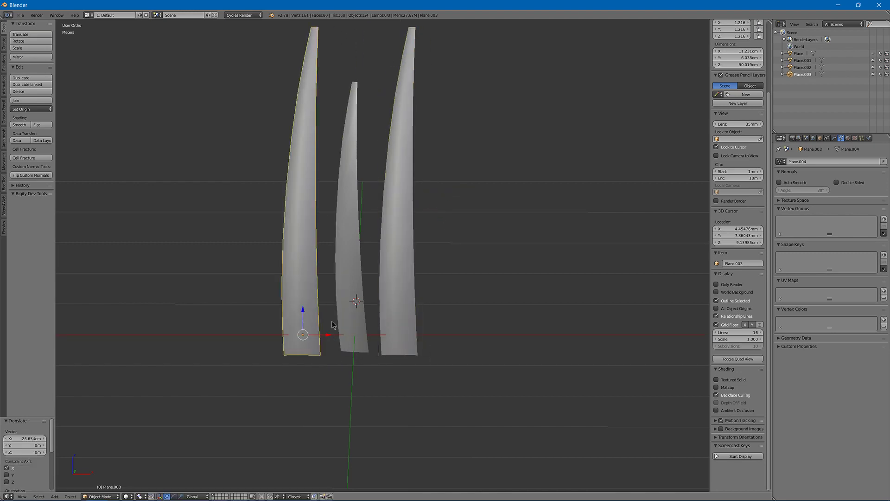
{"action": "key", "text": "r"}
{"action": "key", "text": "z"}
{"action": "left_click", "coordinate": [552, 282]}
{"action": "key", "text": "shift+d"}
{"action": "key", "text": "r"}
{"action": "key", "text": "z"}
{"action": "left_click", "coordinate": [209, 354]}
{"action": "middle_click_drag", "start_coordinate": [208, 354], "coordinate": [357, 248]}
Add a slightly smaller blade, then duplicate the selected blades beside the clump and rotate them on Z
{"action": "key", "text": "shift+d"}
{"action": "left_click", "coordinate": [497, 49]}
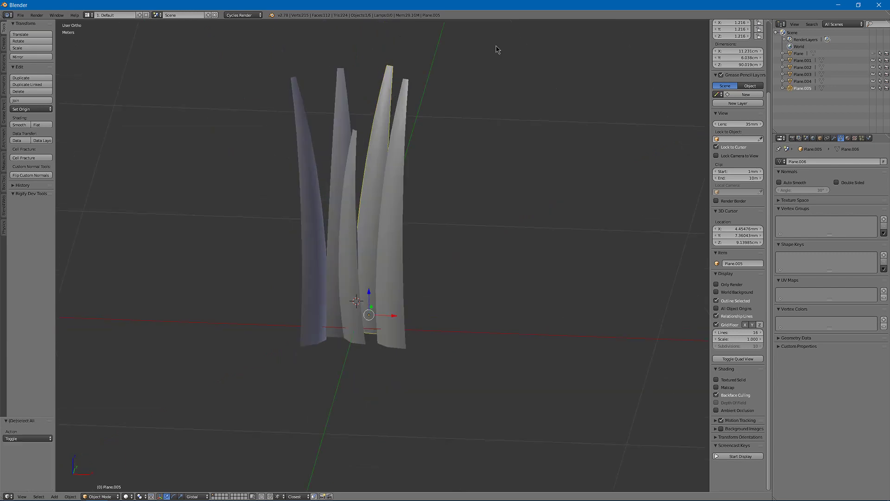
{"action": "key", "text": "s"}
{"action": "left_click", "coordinate": [306, 134]}
{"action": "key", "text": "a"}
{"action": "key", "text": "a"}
{"action": "key", "text": "shift+d"}
{"action": "key", "text": "x"}
{"action": "left_click", "coordinate": [441, 308]}
{"action": "key", "text": "r"}
{"action": "key", "text": "z"}
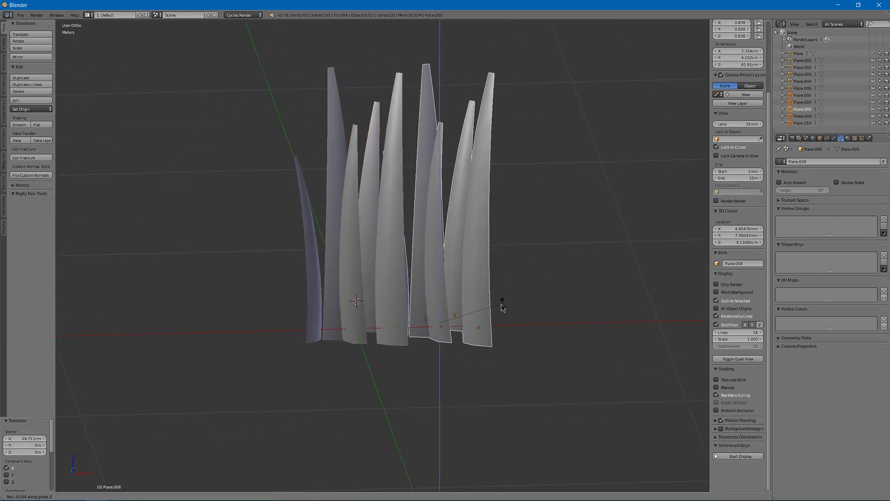
{"action": "left_click", "coordinate": [510, 278]}
Duplicate the leftmost blade behind the clump along Y and turn it on Z
{"action": "middle_click_drag", "start_coordinate": [519, 258], "coordinate": [441, 285]}
{"action": "right_click", "coordinate": [278, 362]}
{"action": "key", "text": "shift+d"}
{"action": "key", "text": "y"}
{"action": "left_click", "coordinate": [213, 167]}
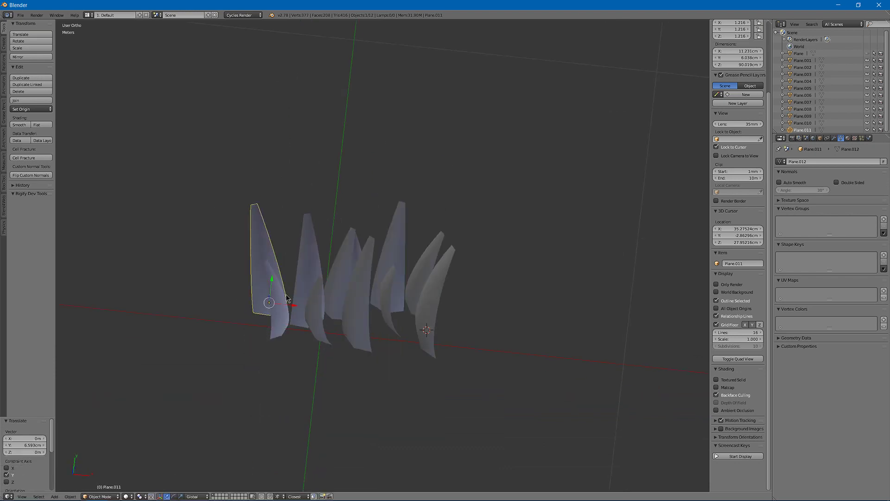
{"action": "key", "text": "r"}
{"action": "key", "text": "z"}
{"action": "left_click", "coordinate": [331, 194]}
{"action": "middle_click_drag", "start_coordinate": [331, 194], "coordinate": [378, 260]}
{"action": "right_click", "coordinate": [378, 261]}
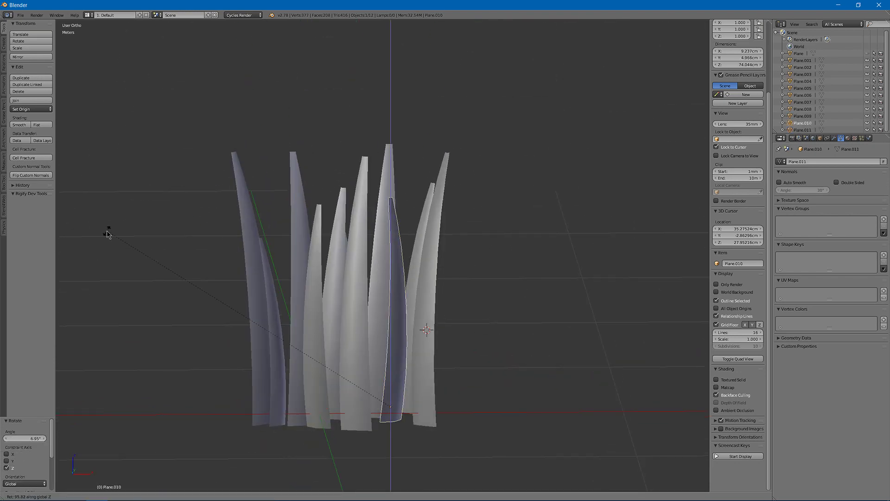
Deselect all blades and switch to the straight front view
{"action": "key", "text": "a"}
{"action": "key", "text": "KP_1"}
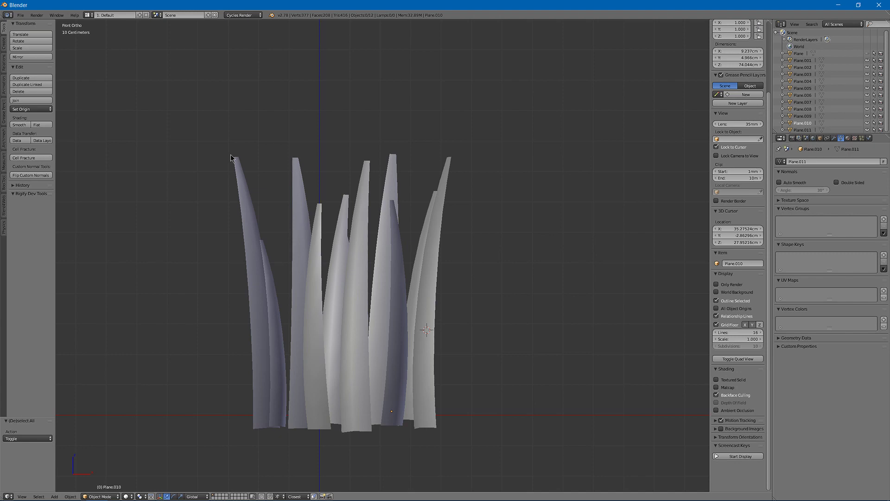
{"action": "scroll", "coordinate": [267, 187], "scroll_direction": "down", "scroll_amount": 3}
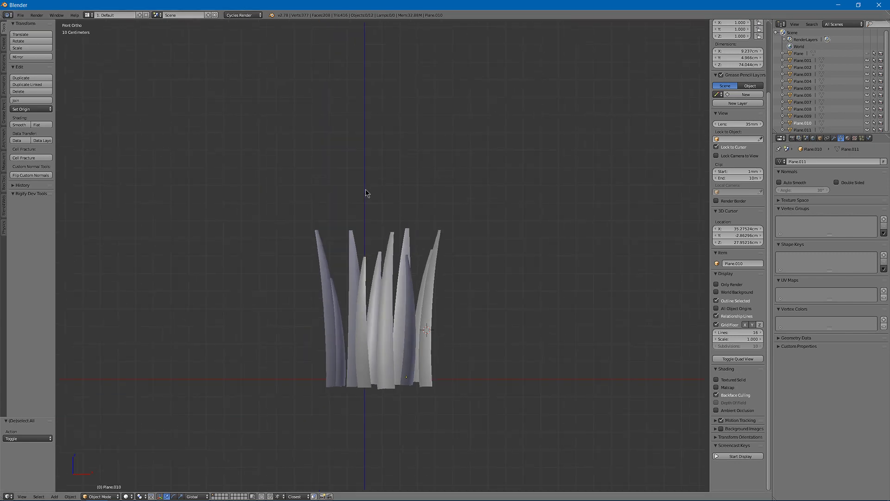
{"action": "key", "text": "shift+a"}
{"action": "mouse_move", "coordinate": [366, 191]}
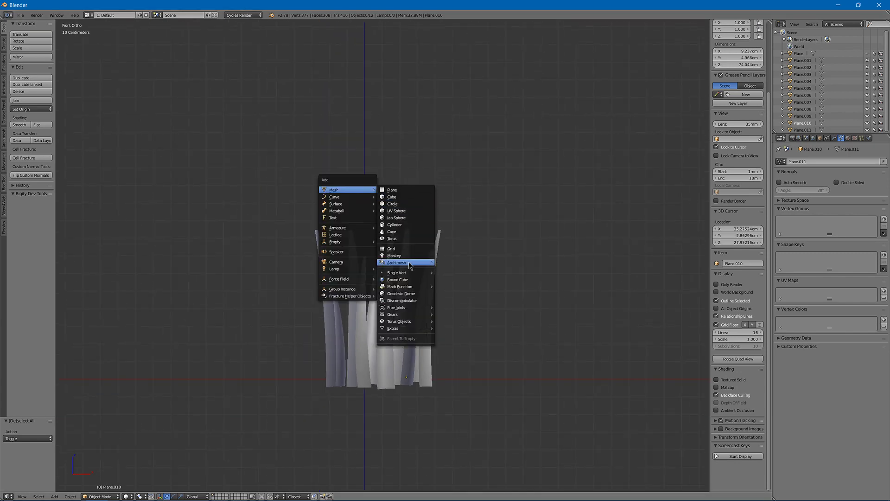
Add a camera and set the render resolution to 512 × 512 px
{"action": "left_click", "coordinate": [357, 263]}
{"action": "middle_click_drag", "start_coordinate": [499, 180], "coordinate": [534, 200]}
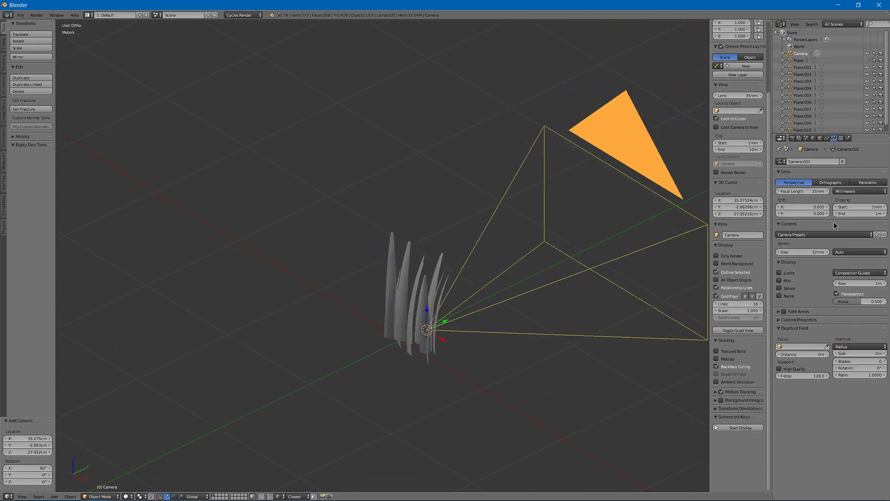
{"action": "left_click", "coordinate": [793, 139]}
{"action": "left_click", "coordinate": [793, 207]}
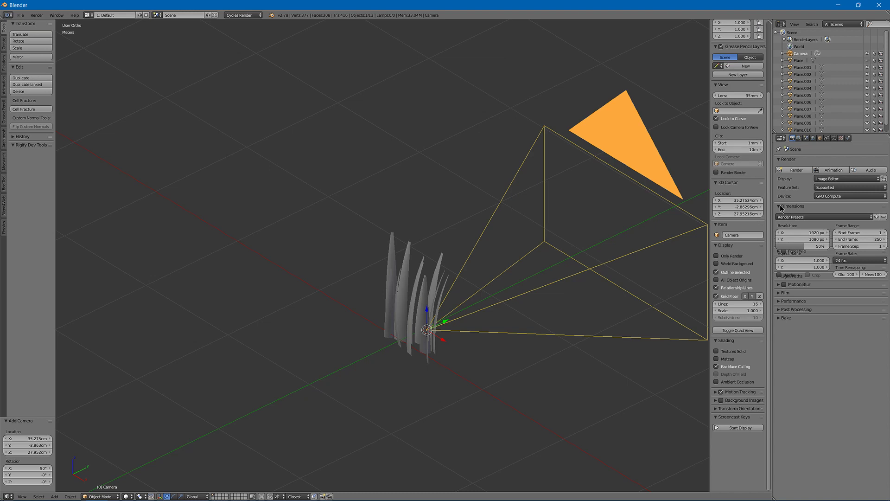
{"action": "left_click", "coordinate": [809, 233]}
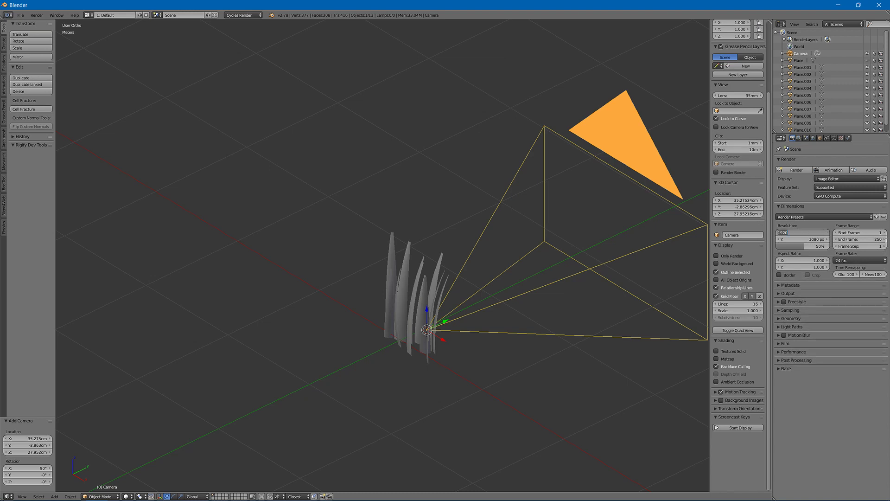
{"action": "type", "text": "512"}
{"action": "key", "text": "Tab"}
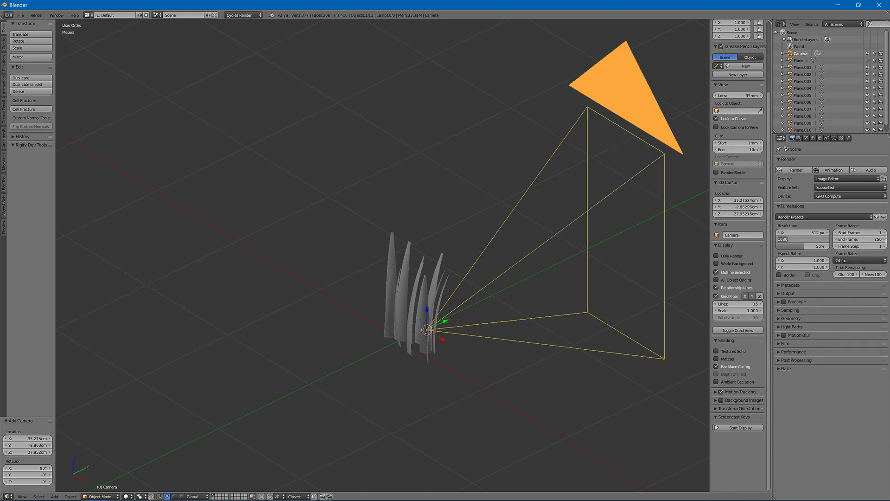
{"action": "type", "text": "512"}
{"action": "key", "text": "Return"}
View the grass clump through the camera with Numpad 0
{"action": "middle_click_drag", "start_coordinate": [417, 209], "coordinate": [434, 185]}
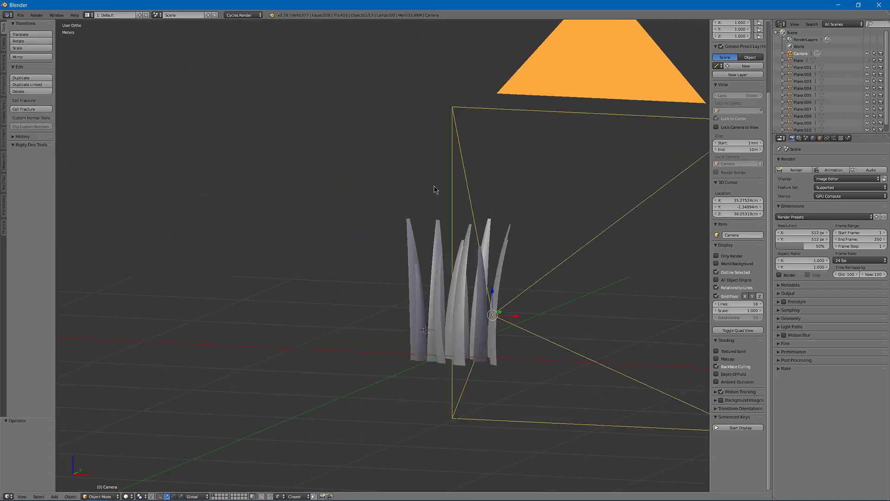
{"action": "scroll", "coordinate": [435, 185], "scroll_direction": "up", "scroll_amount": 2}
{"action": "key", "text": "KP_0"}
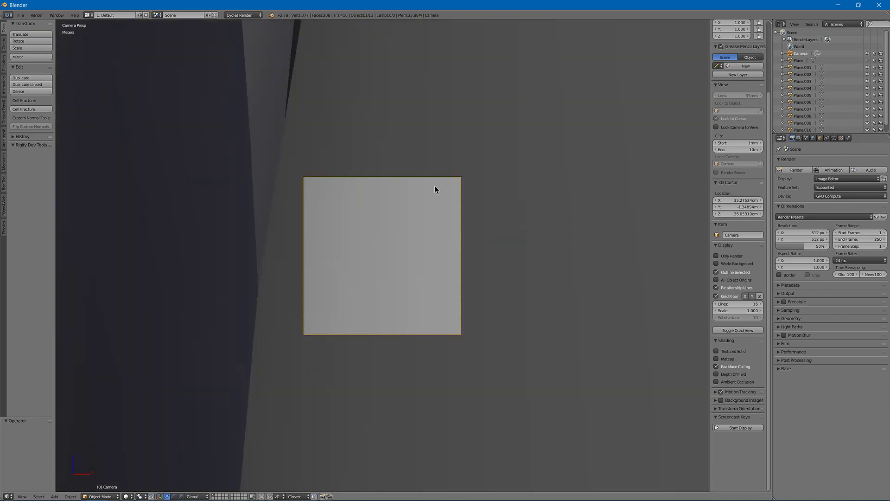
Switch to quad view and move the camera back from the grass
{"action": "key", "text": "ctrl+alt+q"}
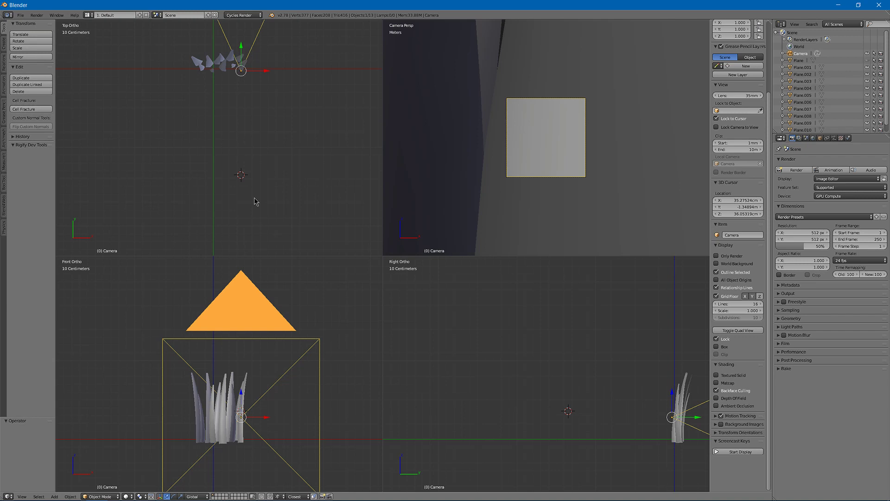
{"action": "key", "text": "g"}
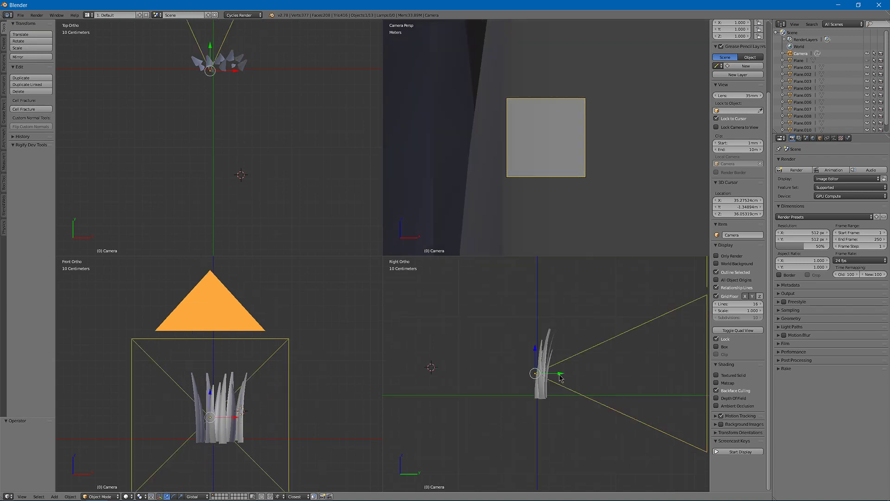
{"action": "left_click", "coordinate": [481, 363]}
Set the camera's Clipping End to 10m and its lens to Orthographic
{"action": "left_click", "coordinate": [834, 138]}
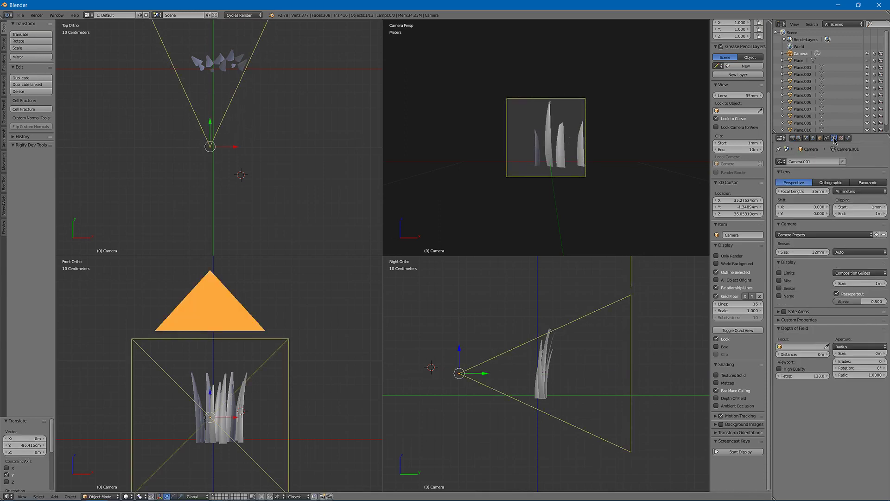
{"action": "left_click_drag", "start_coordinate": [873, 221], "coordinate": [873, 220]}
{"action": "type", "text": "10m"}
{"action": "key", "text": "Return"}
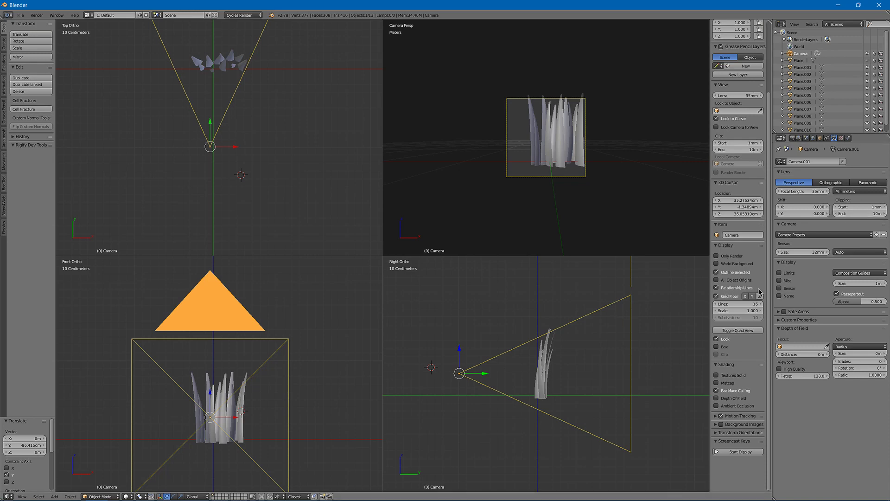
{"action": "left_click", "coordinate": [477, 371]}
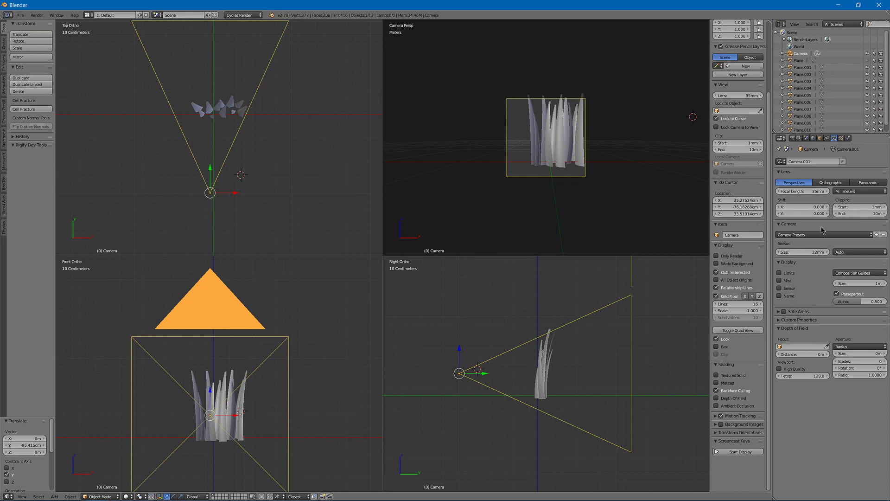
{"action": "left_click", "coordinate": [830, 182]}
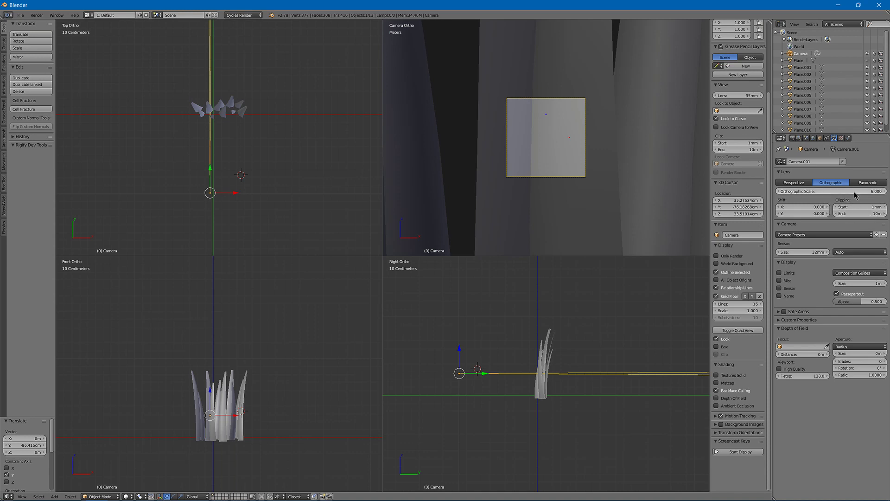
Widen the orthographic scale, then raise the camera on Z and shift it along X
{"action": "left_click_drag", "start_coordinate": [856, 195], "coordinate": [883, 191]}
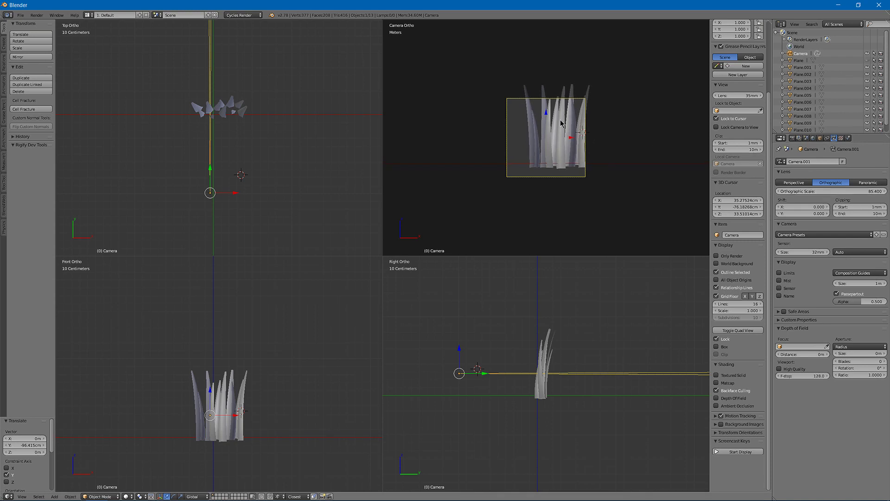
{"action": "key", "text": "g"}
{"action": "key", "text": "z"}
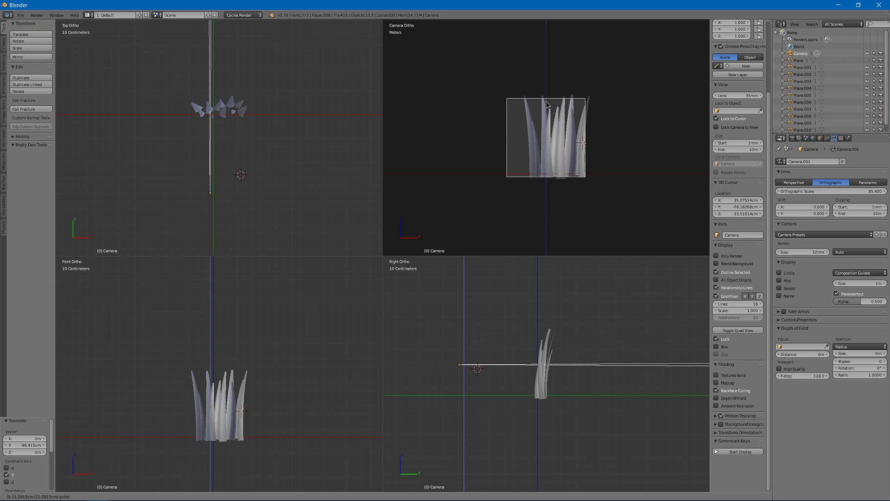
{"action": "left_click", "coordinate": [547, 104]}
{"action": "left_click", "coordinate": [564, 137]}
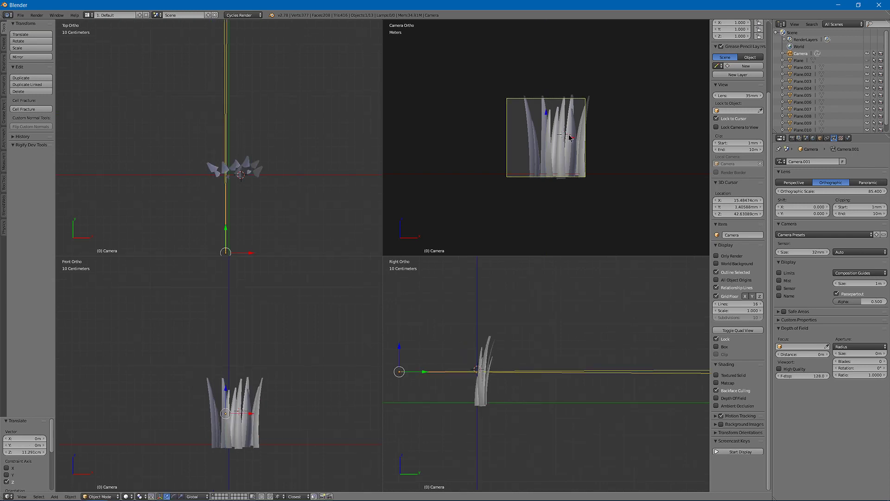
{"action": "left_click", "coordinate": [570, 140]}
{"action": "key", "text": "g"}
{"action": "key", "text": "x"}
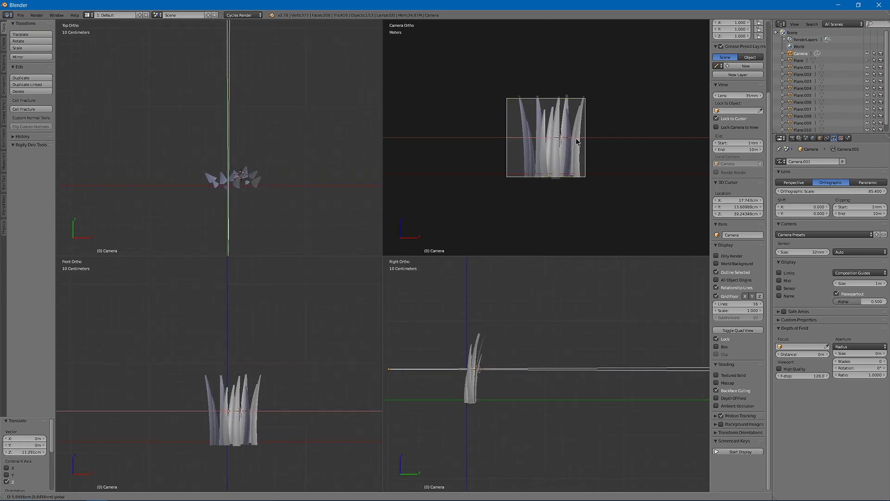
{"action": "left_click", "coordinate": [583, 141]}
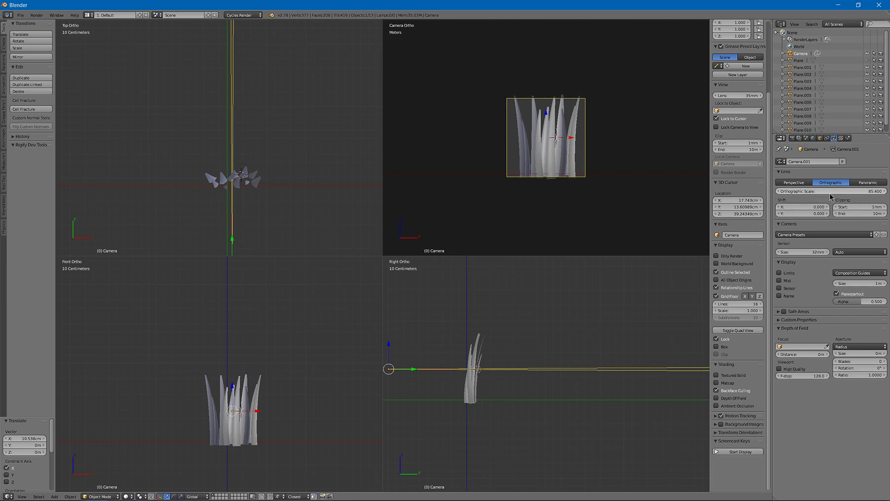
Fine-tune the orthographic scale to 88.9 and raise the camera 3.918 cm to centre the grass
{"action": "scroll", "coordinate": [541, 120], "scroll_direction": "down", "scroll_amount": 2}
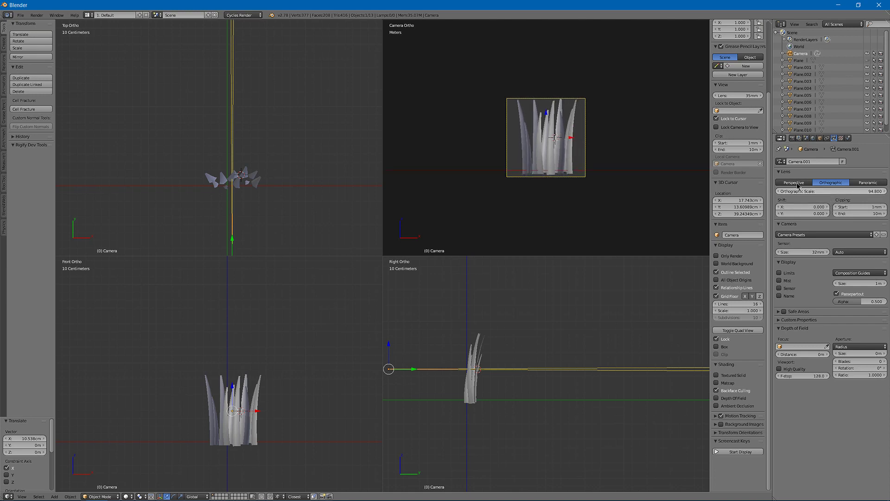
{"action": "left_click", "coordinate": [551, 122]}
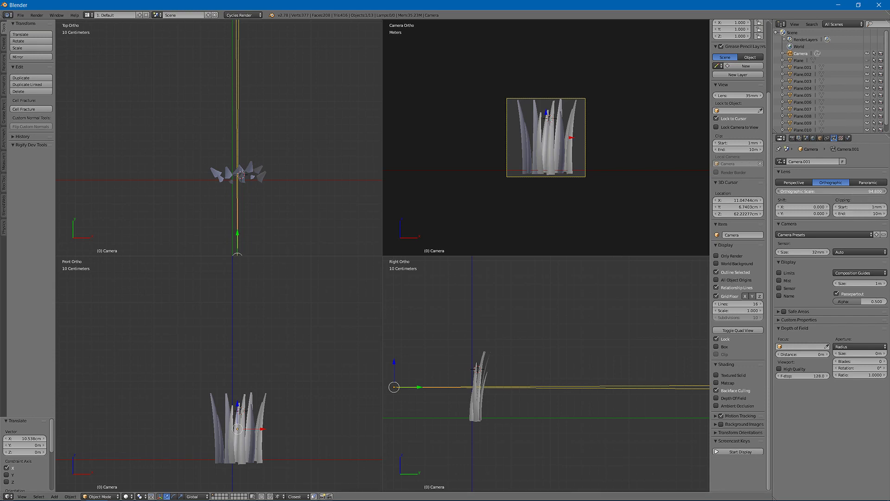
{"action": "left_click_drag", "start_coordinate": [832, 191], "coordinate": [815, 191]}
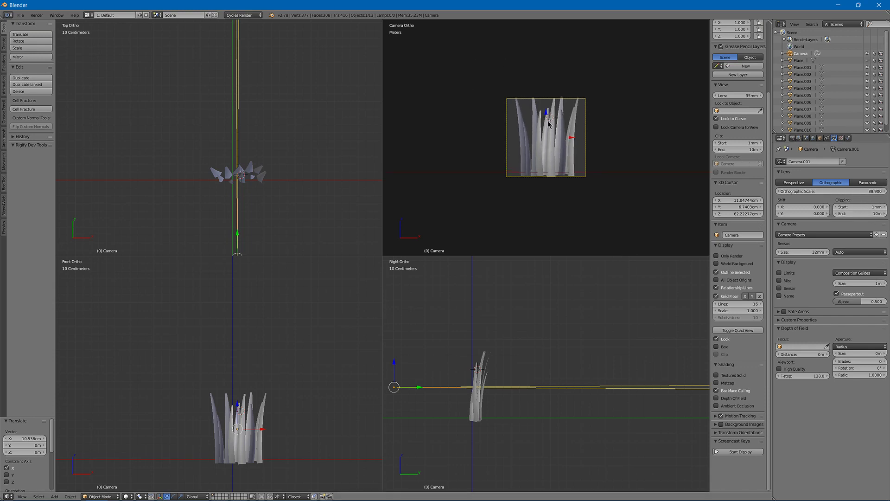
{"action": "key", "text": "g"}
{"action": "key", "text": "z"}
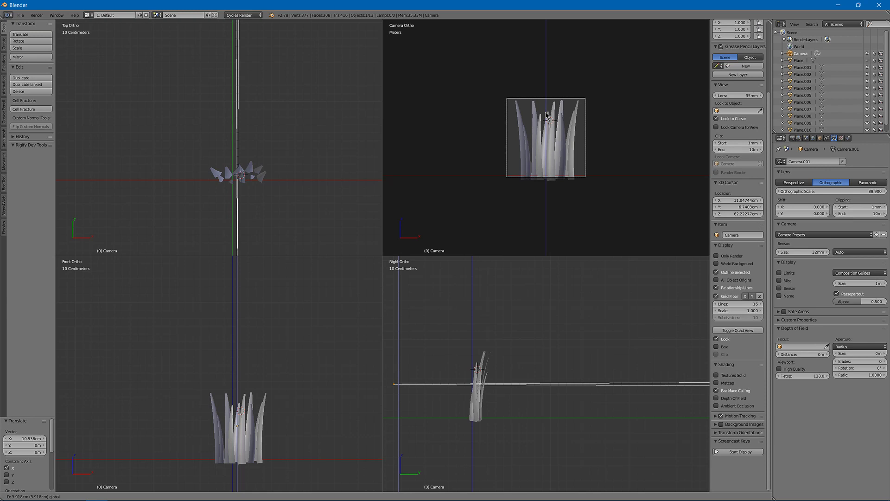
{"action": "left_click", "coordinate": [547, 114]}
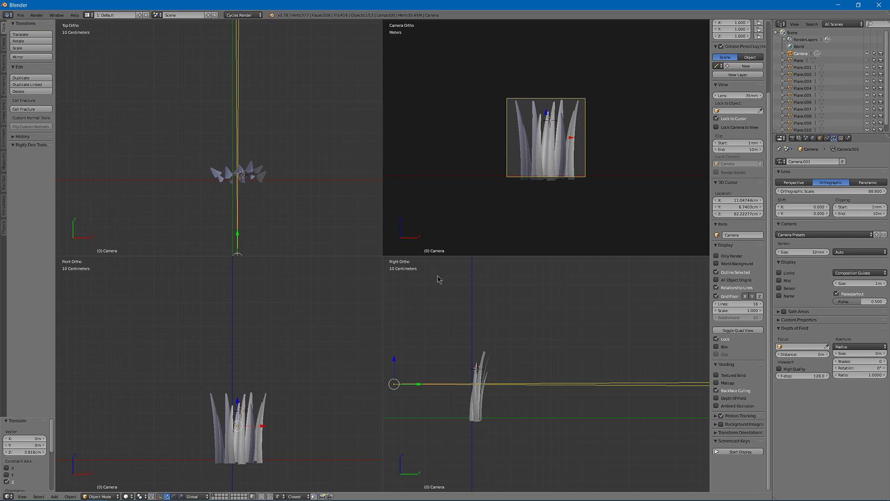
Return to a single 3D view and add an Area lamp above the grass clump
{"action": "key", "text": "ctrl+alt+q"}
{"action": "middle_click_drag", "start_coordinate": [438, 274], "coordinate": [441, 238]}
{"action": "key", "text": "shift+a"}
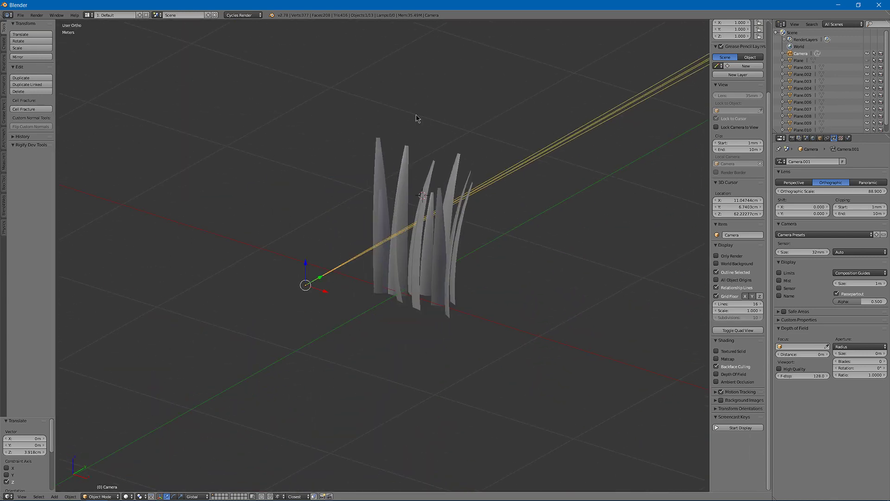
{"action": "key", "text": "shift+a"}
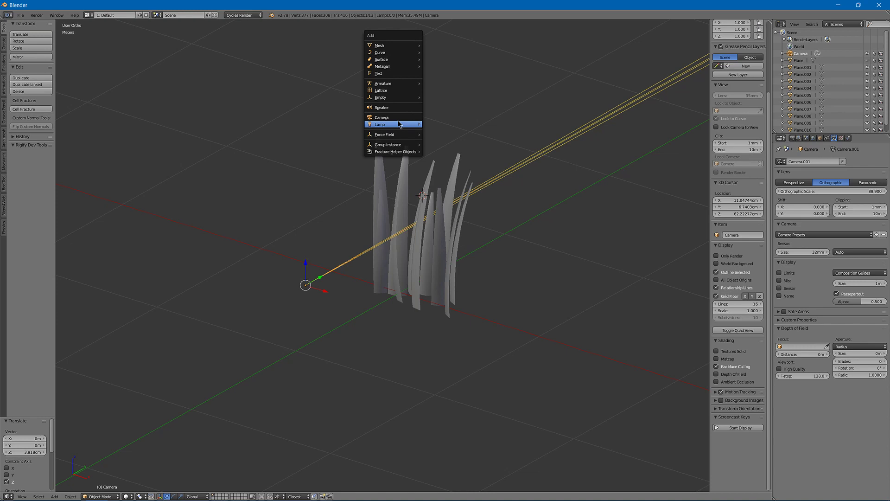
{"action": "mouse_move", "coordinate": [405, 125]}
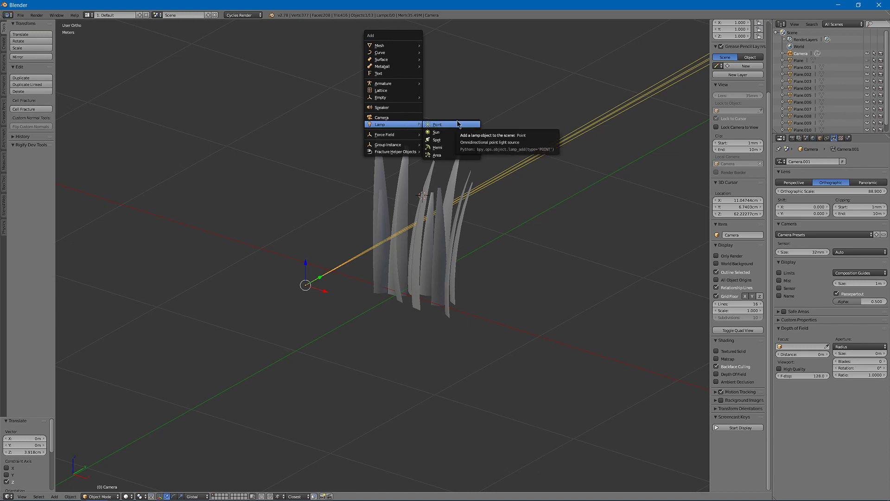
{"action": "left_click", "coordinate": [441, 154]}
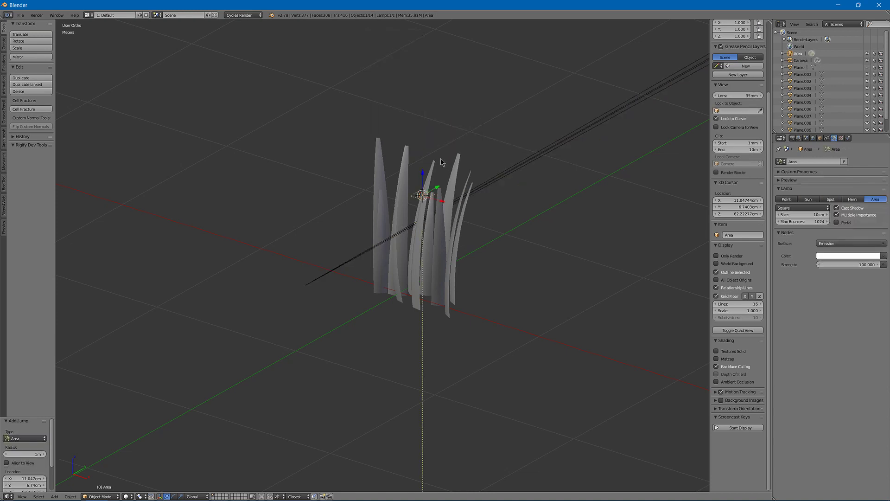
{"action": "middle_click_drag", "start_coordinate": [440, 157], "coordinate": [482, 172]}
Tilt the lamp about 54.6° on X, scale it to 13.176, reposition it, and preview rendered
{"action": "key", "text": "r"}
{"action": "key", "text": "x"}
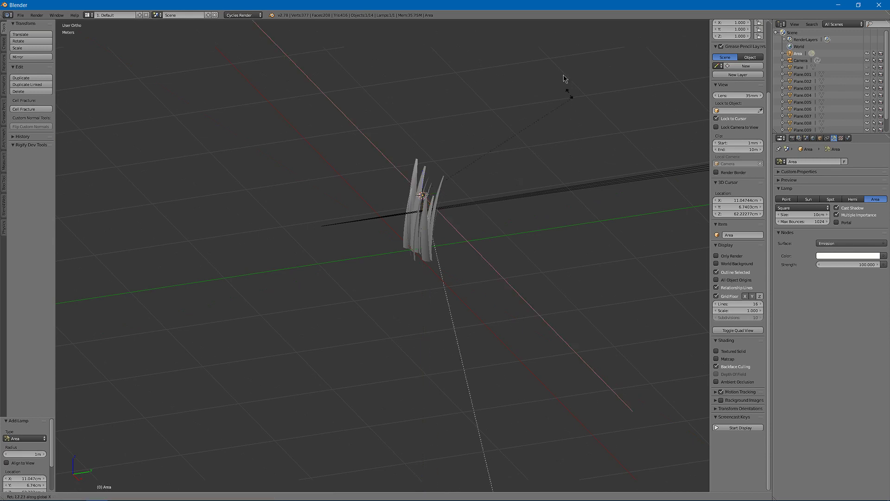
{"action": "left_click", "coordinate": [482, 452]}
{"action": "key", "text": "s"}
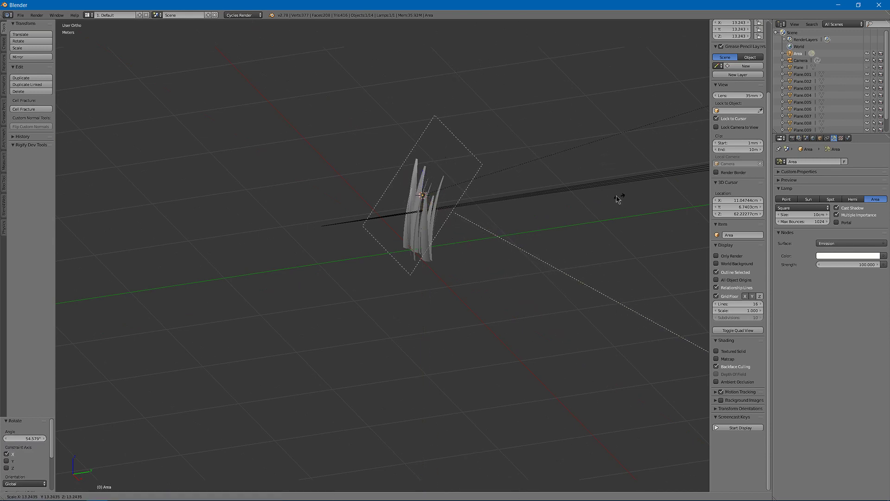
{"action": "left_click", "coordinate": [620, 197]}
{"action": "mouse_move", "coordinate": [450, 193]}
{"action": "left_mouse_down"}
{"action": "mouse_move", "coordinate": [324, 197]}
{"action": "mouse_move", "coordinate": [324, 143]}
{"action": "left_mouse_up"}
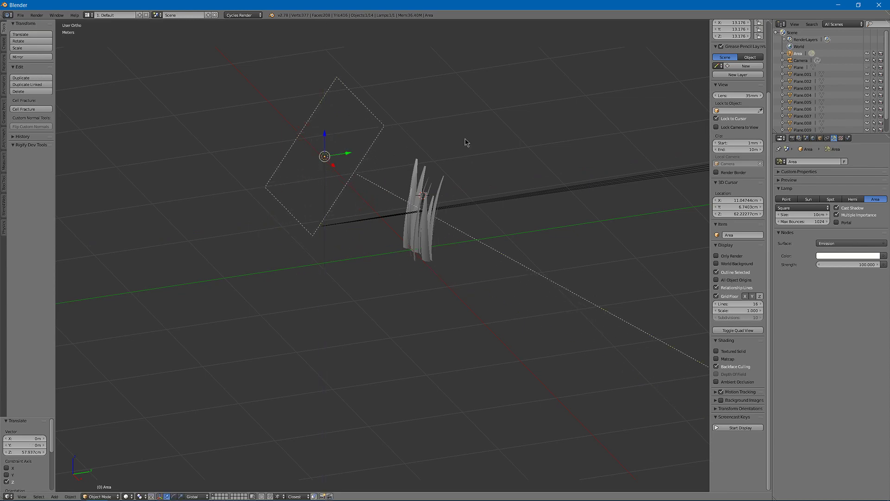
{"action": "key", "text": "shift+z"}
View the rendered grass through the camera and try lamp strengths of 200, then 500
{"action": "key", "text": "KP_0"}
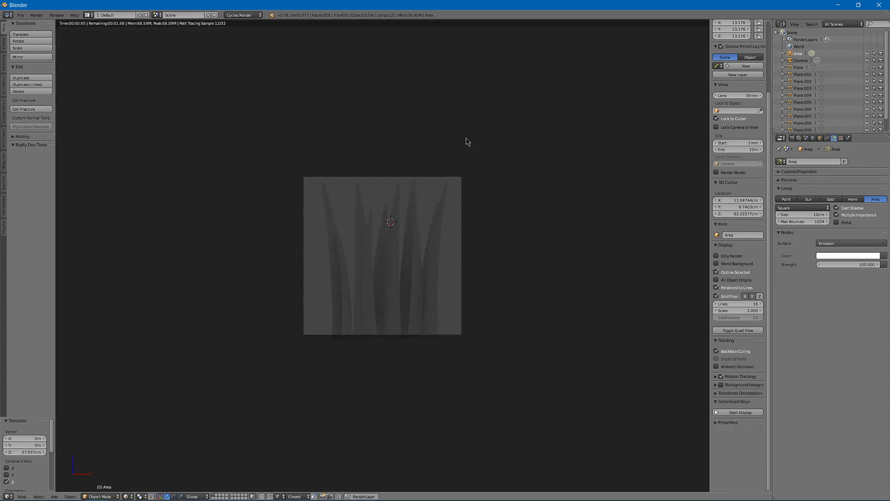
{"action": "key", "text": "shift+z"}
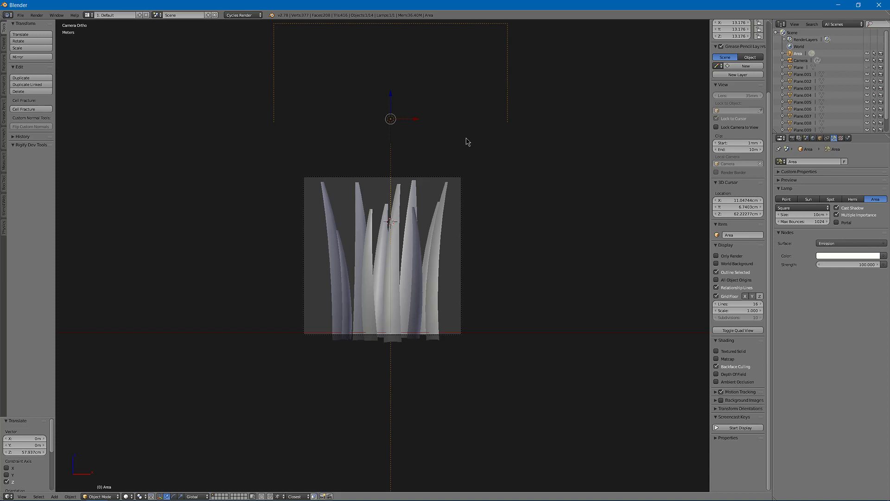
{"action": "key", "text": "shift+z"}
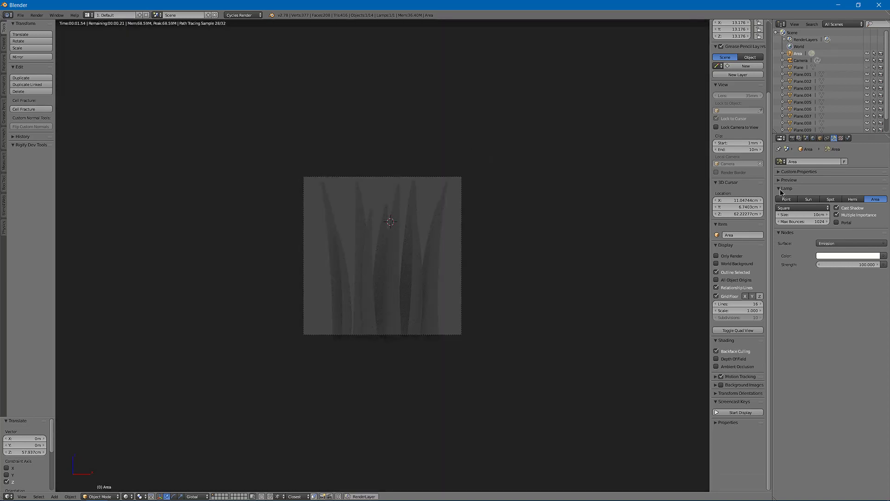
{"action": "left_click", "coordinate": [833, 265]}
{"action": "type", "text": "20"}
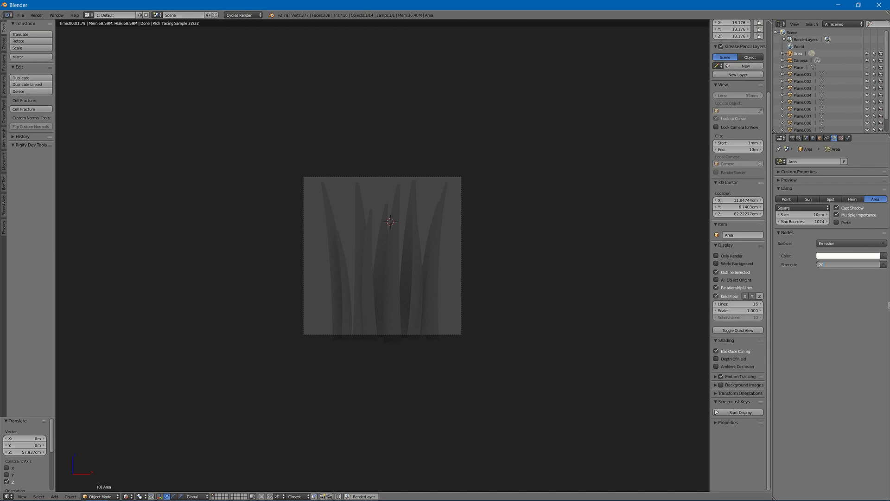
{"action": "type", "text": "0"}
{"action": "key", "text": "Return"}
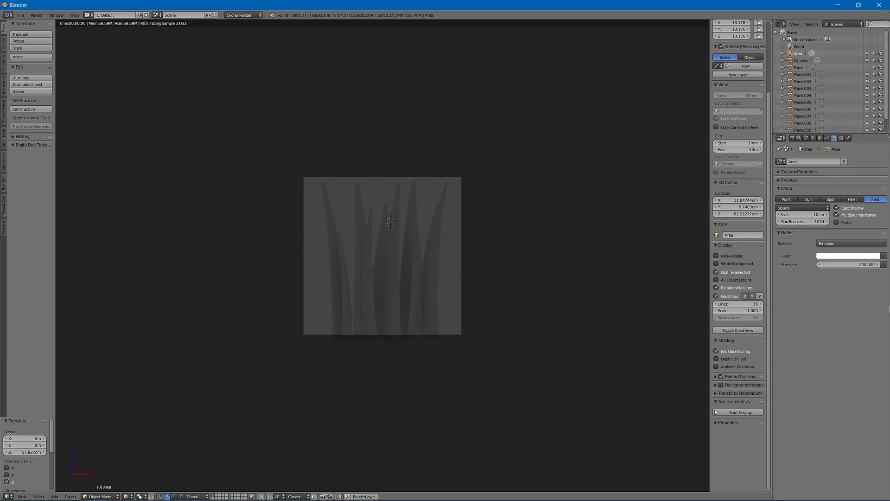
{"action": "left_click", "coordinate": [867, 264]}
{"action": "type", "text": "50"}
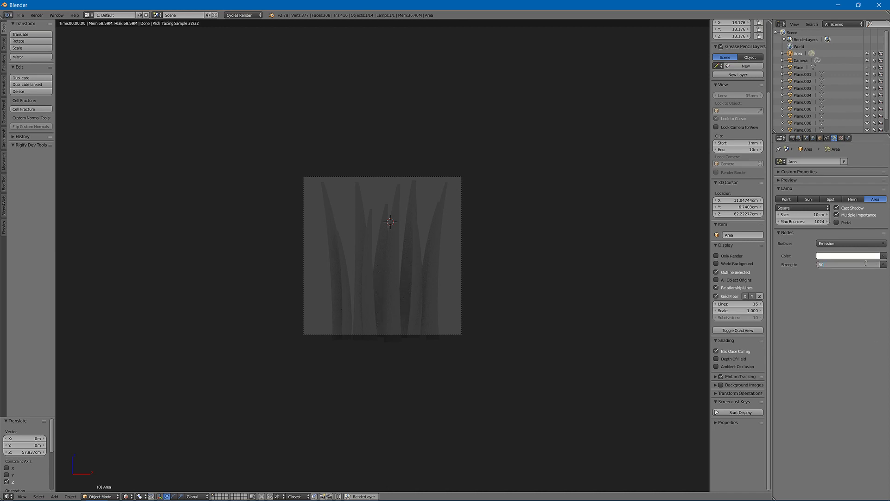
{"action": "type", "text": "0"}
{"action": "key", "text": "Return"}
Raise the area lamp's strength to 10000, then to 100000
{"action": "key", "text": "shift+z"}
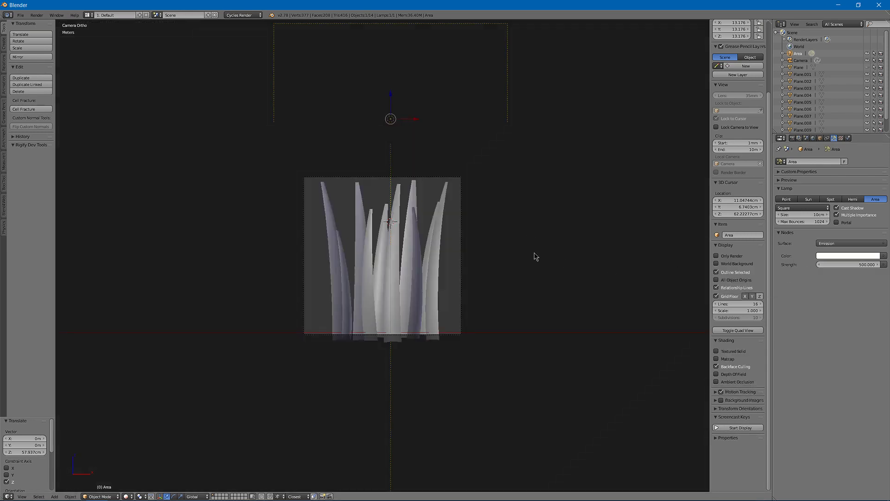
{"action": "key", "text": "shift+z"}
{"action": "left_click", "coordinate": [849, 267]}
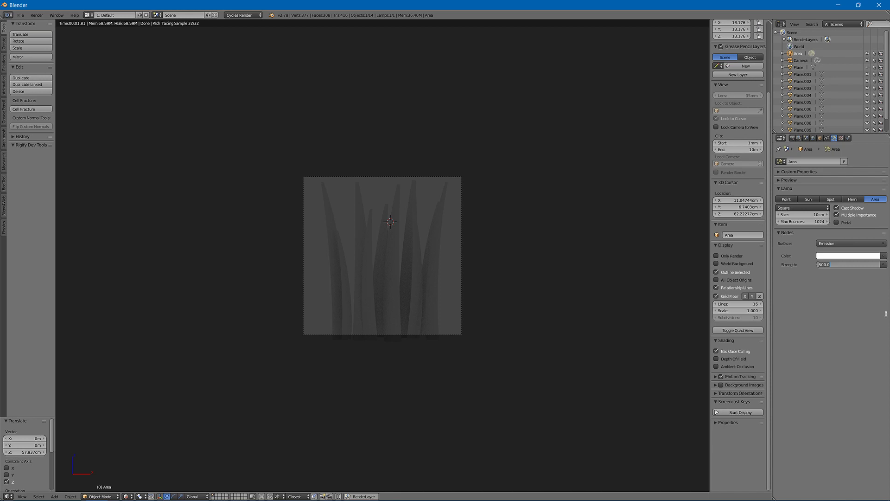
{"action": "type", "text": "10000"}
{"action": "key", "text": "Return"}
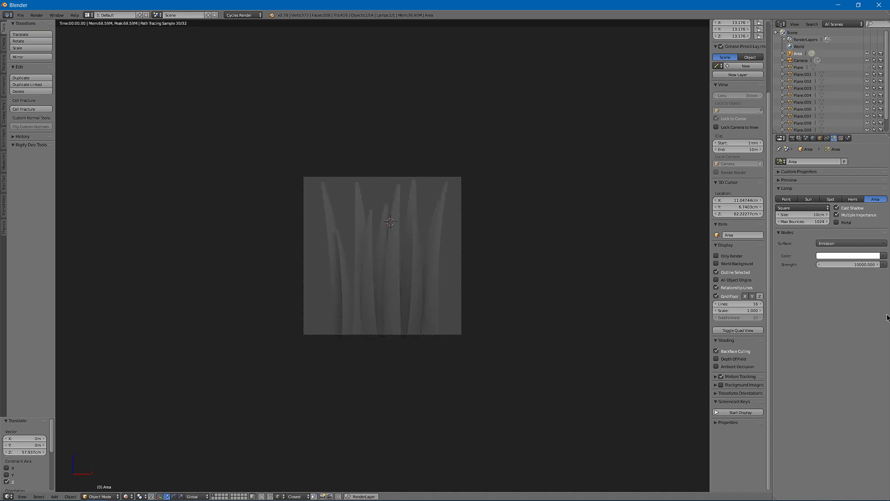
{"action": "left_click", "coordinate": [859, 264]}
{"action": "key", "text": "ctrl+a"}
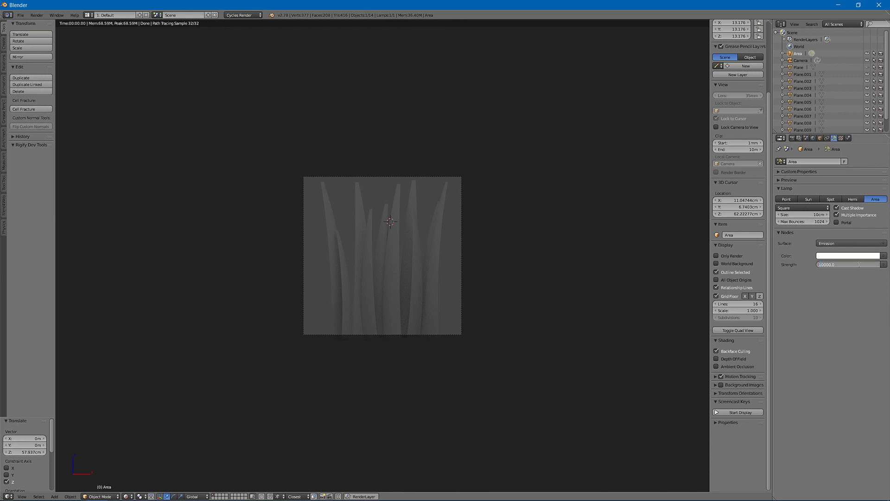
{"action": "type", "text": "100000"}
{"action": "key", "text": "Return"}
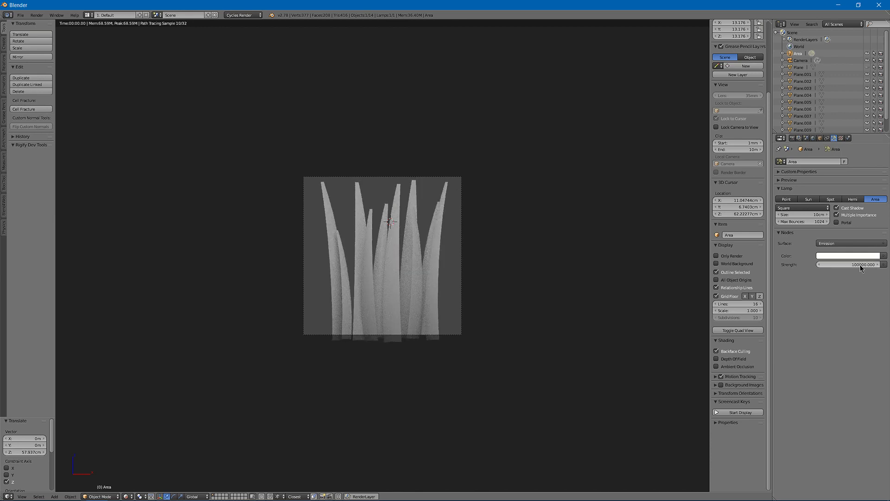
Push the lamp strength to 500000, then settle on 300000
{"action": "left_click", "coordinate": [860, 265]}
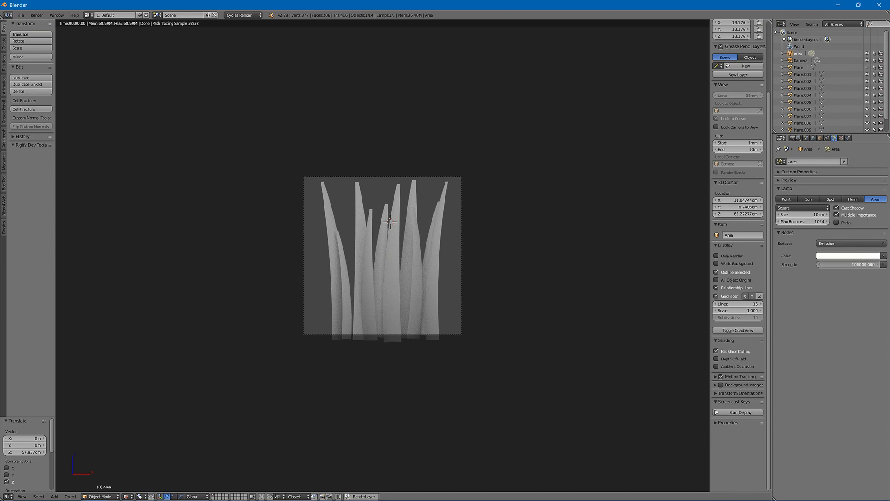
{"action": "key", "text": "ctrl+a"}
{"action": "key", "text": "Return"}
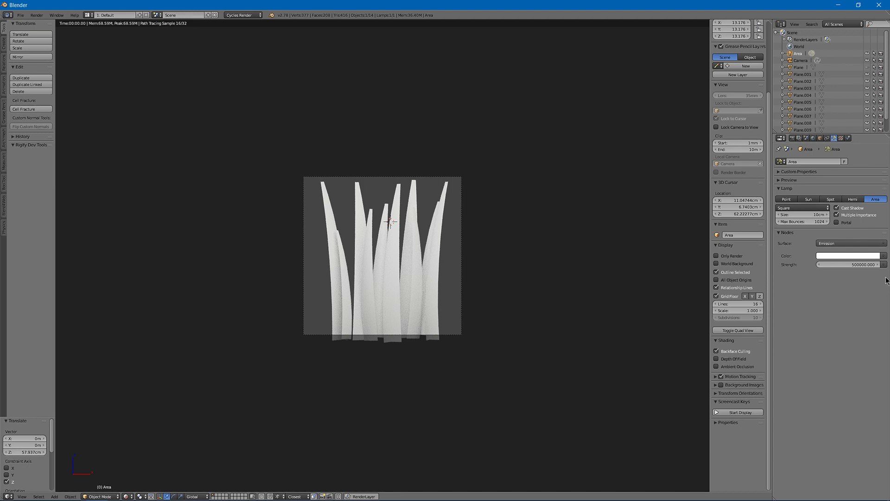
{"action": "left_click", "coordinate": [866, 265]}
{"action": "left_click", "coordinate": [866, 266]}
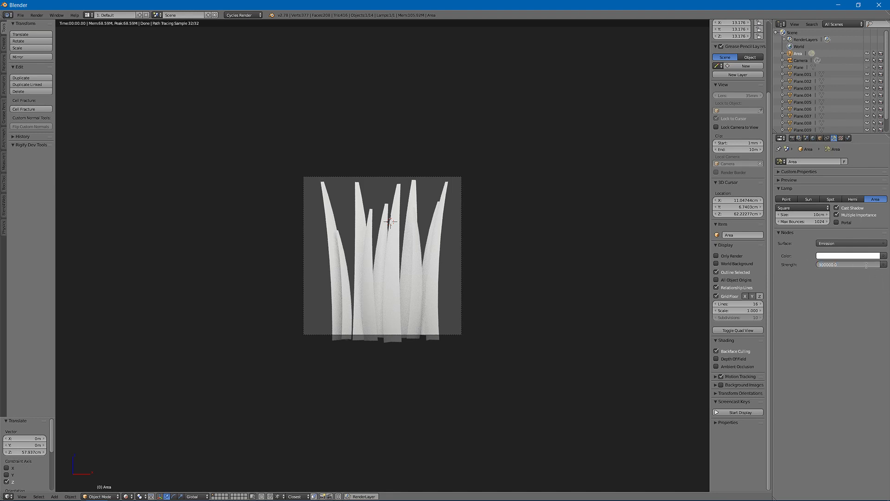
{"action": "key", "text": "Return"}
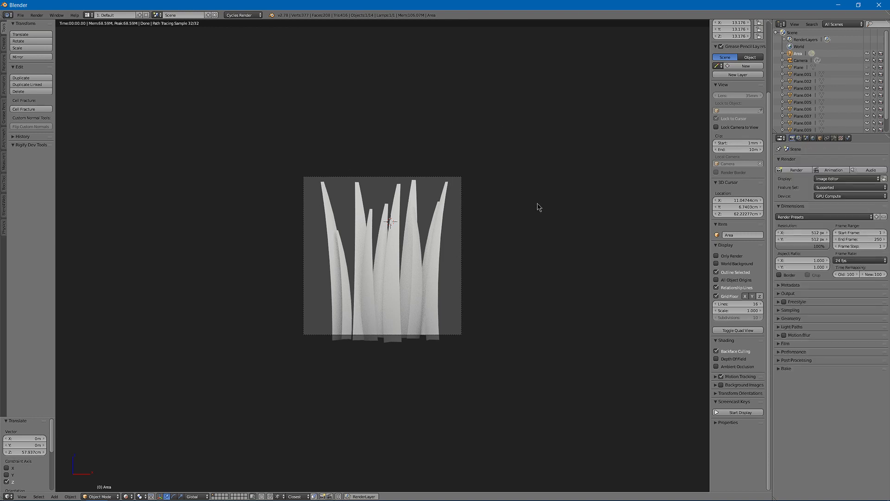
Render the camera view with F12, exclude the Plane object from rendering, and open the render image options
{"action": "key", "text": "F12"}
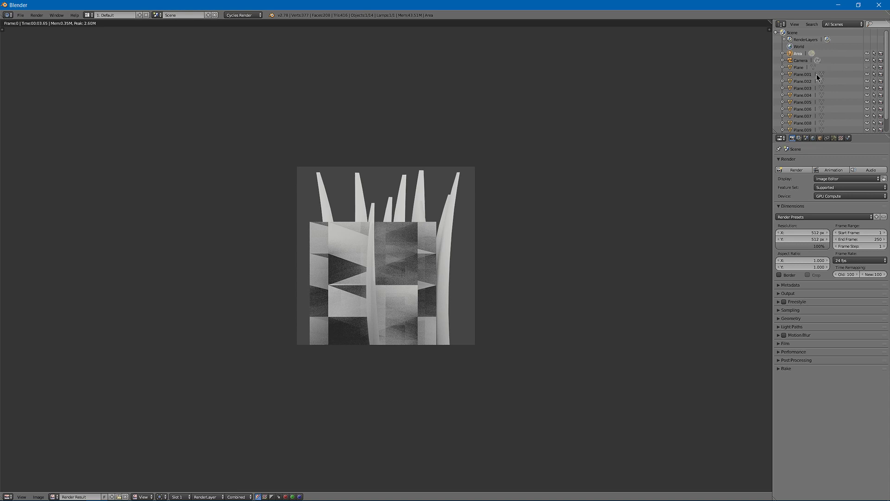
{"action": "left_click", "coordinate": [803, 66]}
{"action": "left_click", "coordinate": [881, 68]}
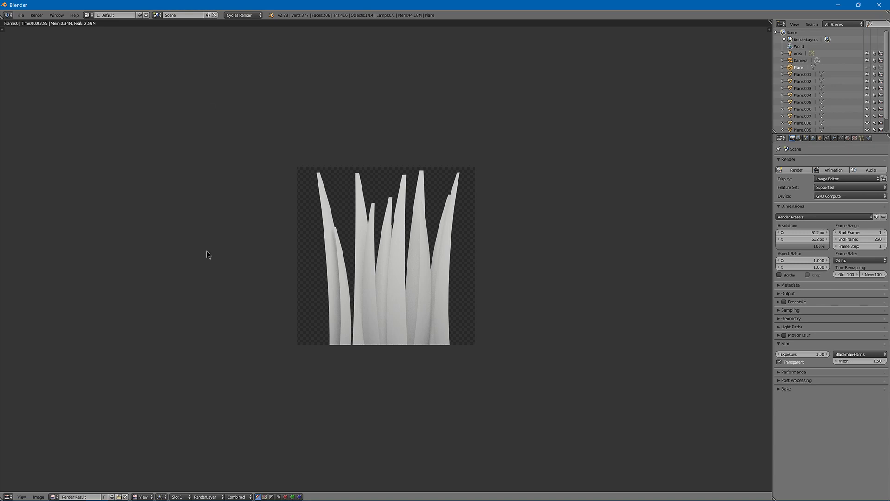
{"action": "left_click", "coordinate": [39, 497]}
Leave the render view, switch to solid shading, and unhide the Plane mesh
{"action": "key", "text": "Escape"}
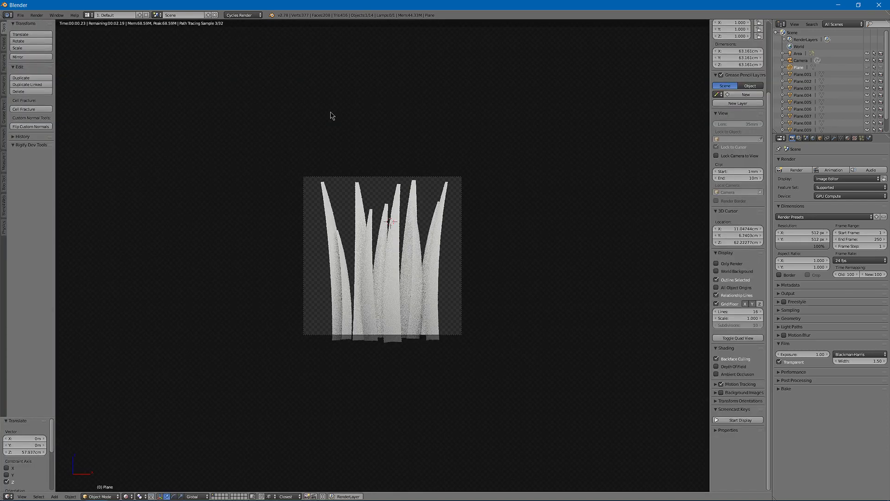
{"action": "scroll", "coordinate": [335, 124], "scroll_direction": "up", "scroll_amount": 3}
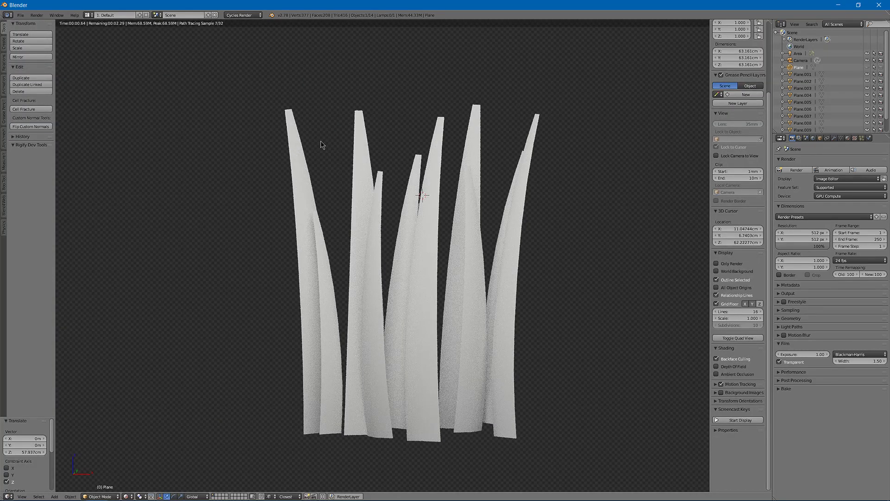
{"action": "key", "text": "shift+z"}
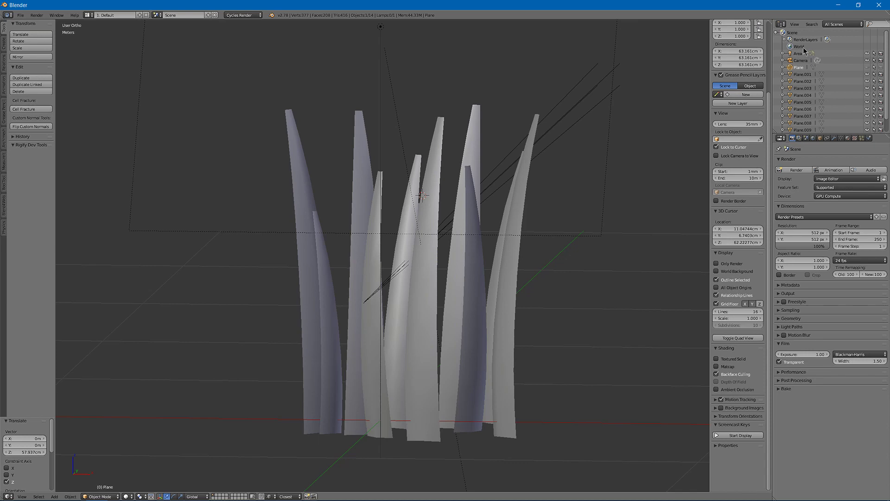
{"action": "left_click", "coordinate": [867, 67]}
Select the Plane card mesh and bring up the File menu's export options
{"action": "right_click", "coordinate": [330, 275]}
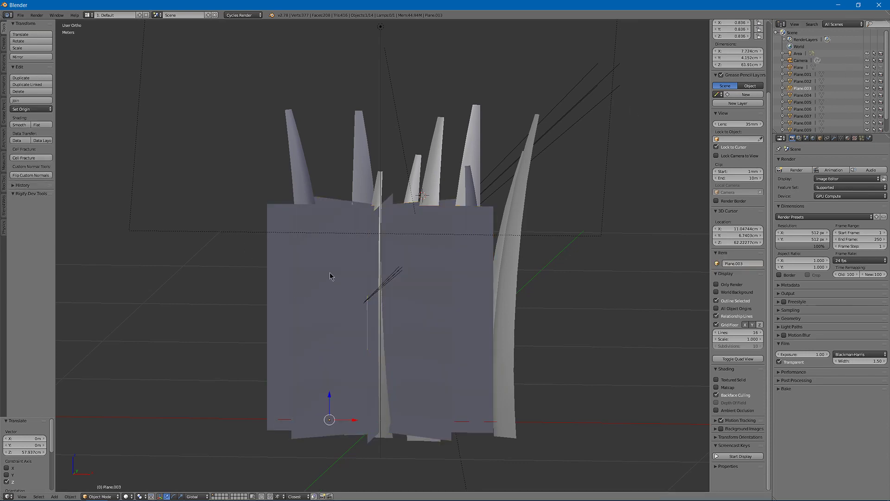
{"action": "middle_click_drag", "start_coordinate": [327, 277], "coordinate": [291, 291]}
{"action": "right_click", "coordinate": [290, 290]}
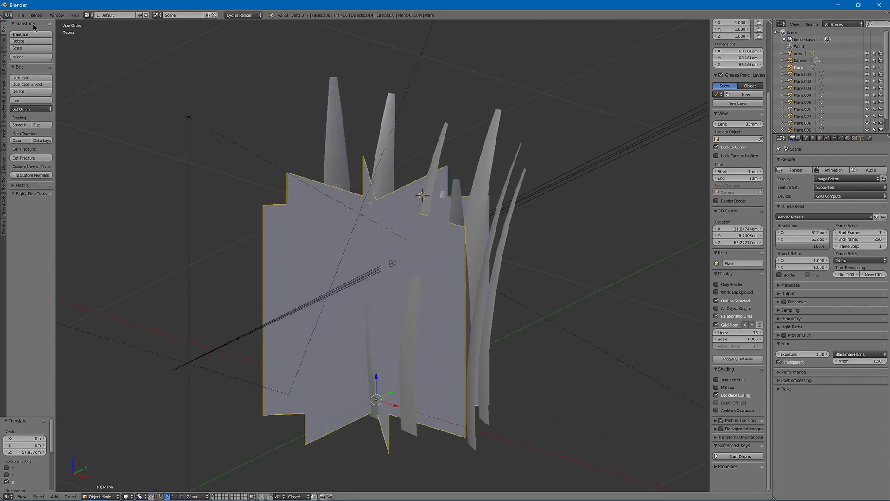
{"action": "left_click", "coordinate": [22, 15]}
{"action": "mouse_move", "coordinate": [51, 147]}
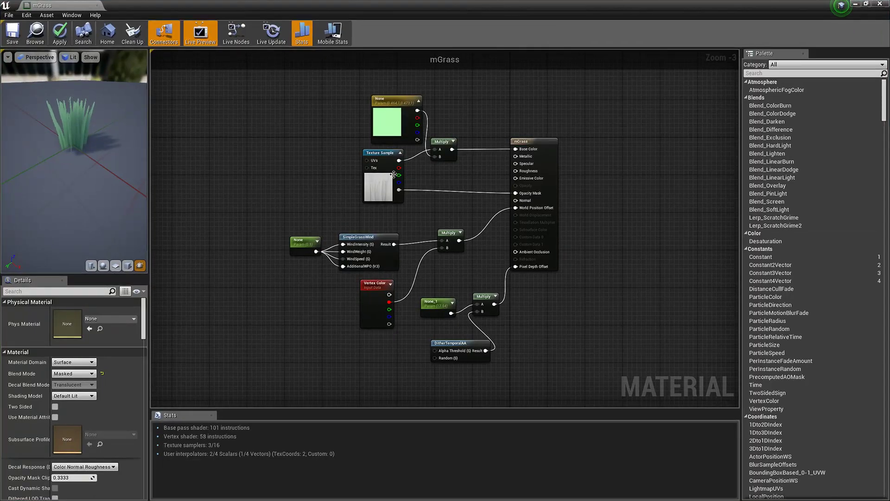
Inspect the mGrass graph's texture, Vertex Color, DitherTemporalAA and wind nodes, then save the material
{"action": "scroll", "coordinate": [438, 226], "scroll_direction": "up", "scroll_amount": 3}
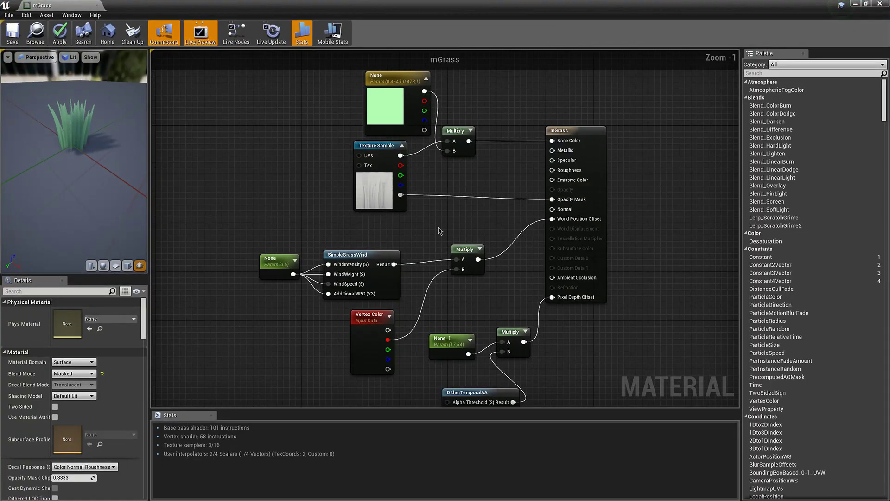
{"action": "left_click_drag", "start_coordinate": [451, 226], "coordinate": [385, 218]}
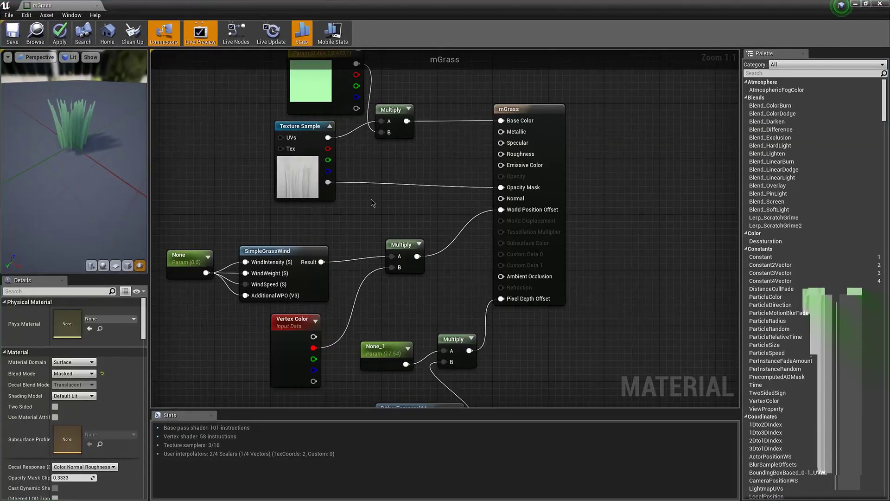
{"action": "right_click_drag", "start_coordinate": [374, 203], "coordinate": [429, 292]}
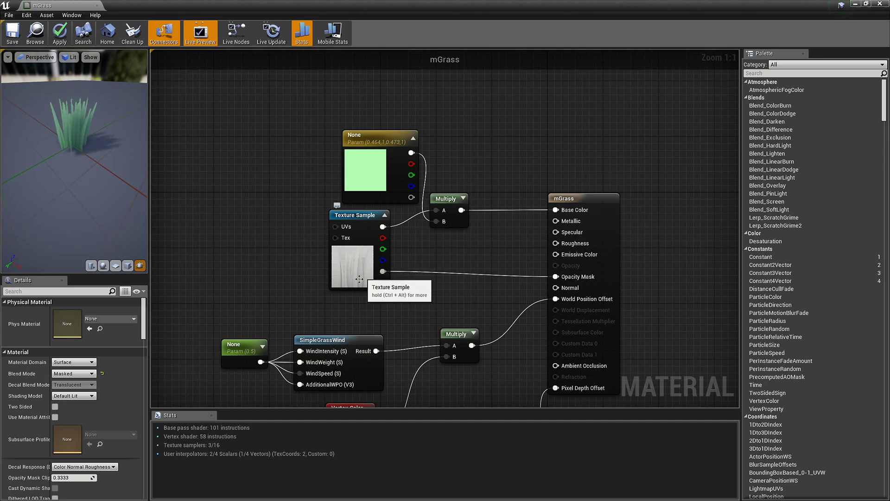
{"action": "right_click_drag", "start_coordinate": [355, 260], "coordinate": [362, 202]}
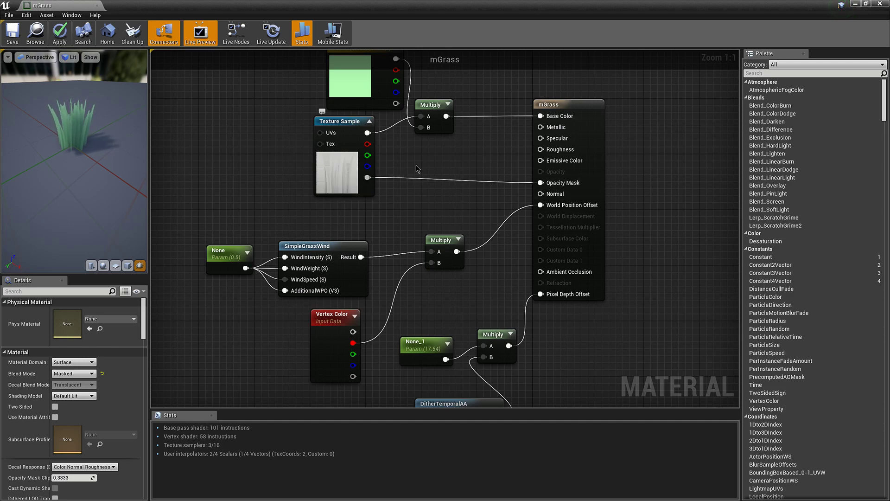
{"action": "right_click_drag", "start_coordinate": [448, 204], "coordinate": [484, 145]}
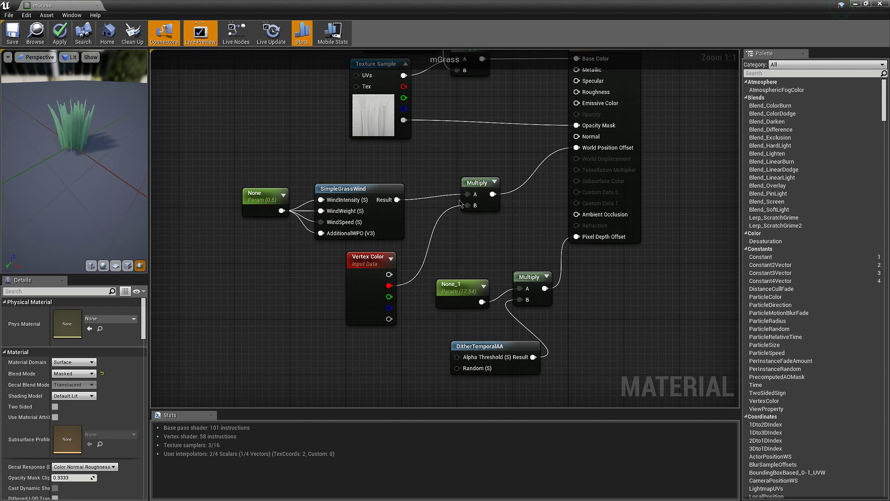
{"action": "right_click_drag", "start_coordinate": [382, 268], "coordinate": [274, 188]}
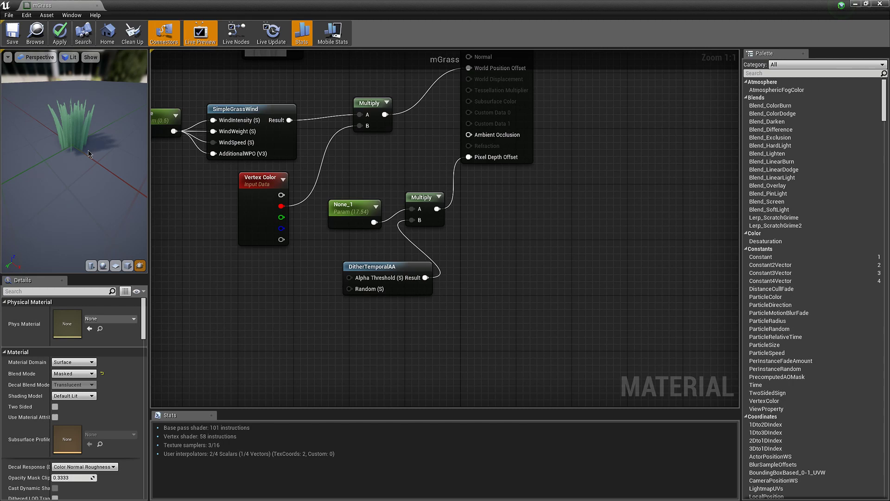
{"action": "key", "text": "ctrl+s"}
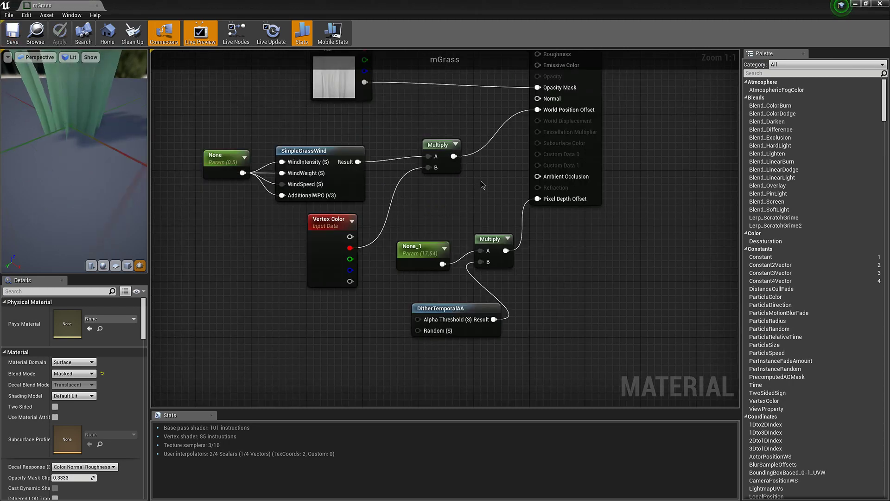
Centre the wind nodes, restore and move the material editor window, then maximize it again
{"action": "right_click_drag", "start_coordinate": [483, 181], "coordinate": [385, 209]}
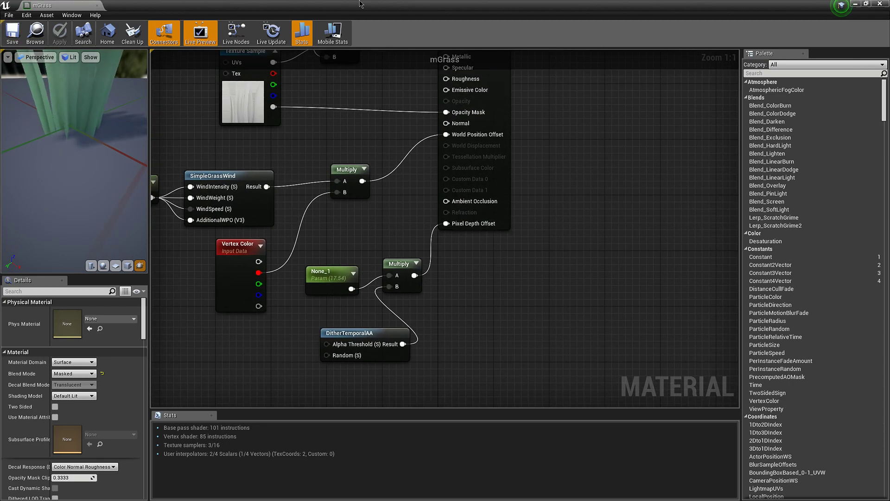
{"action": "left_click", "coordinate": [866, 4]}
{"action": "left_click_drag", "start_coordinate": [714, 263], "coordinate": [463, 108]}
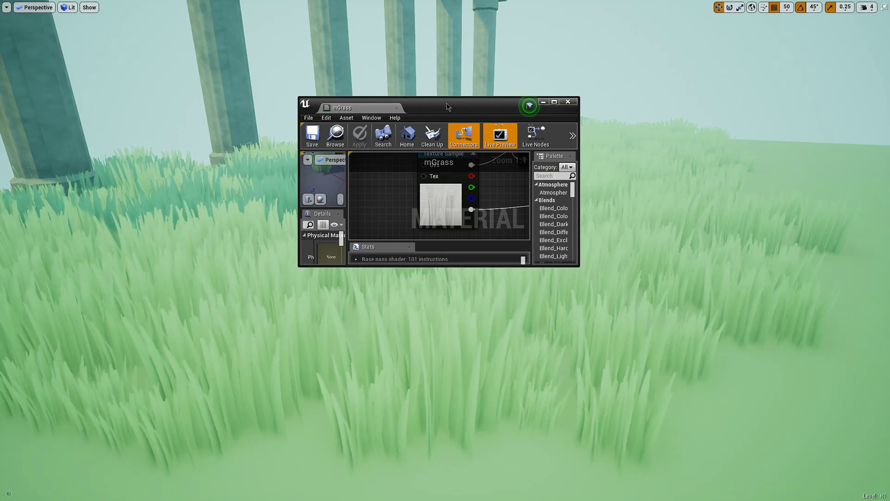
{"action": "left_click", "coordinate": [554, 102]}
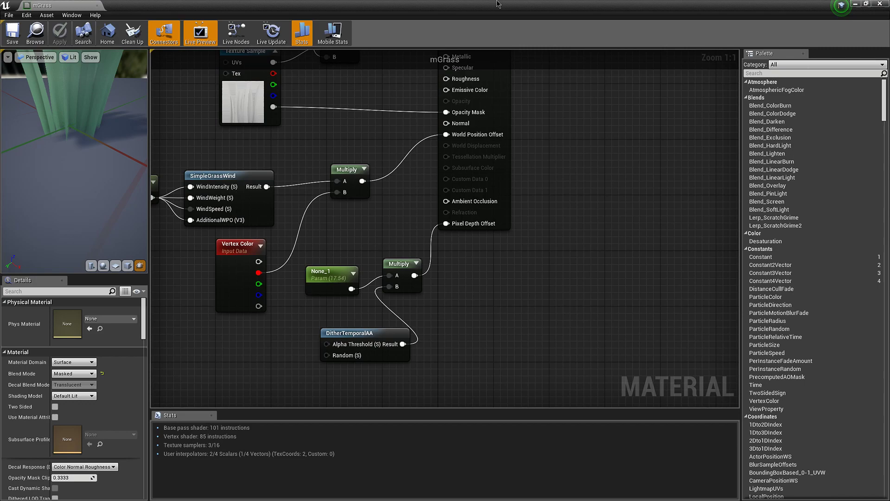
Minimize the Material Editor to see the grass field beside the ruin pillars, then save mGrass
{"action": "left_click", "coordinate": [855, 3]}
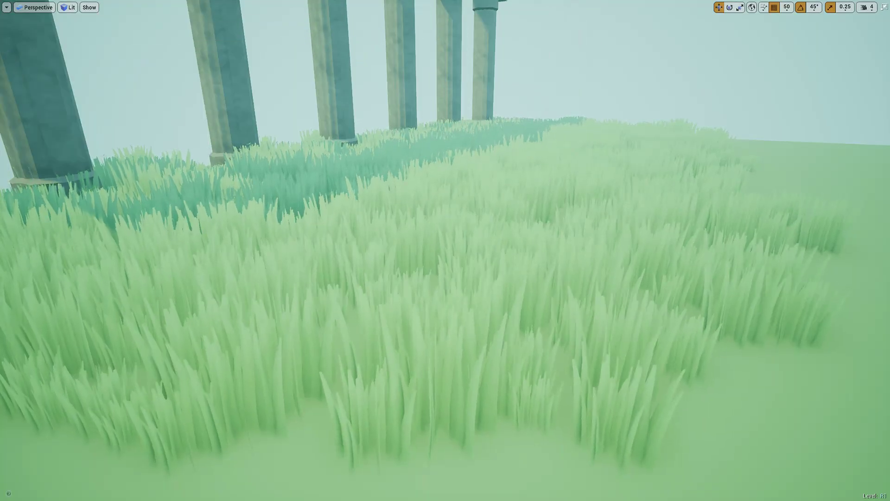
{"action": "key", "text": "alt+Tab"}
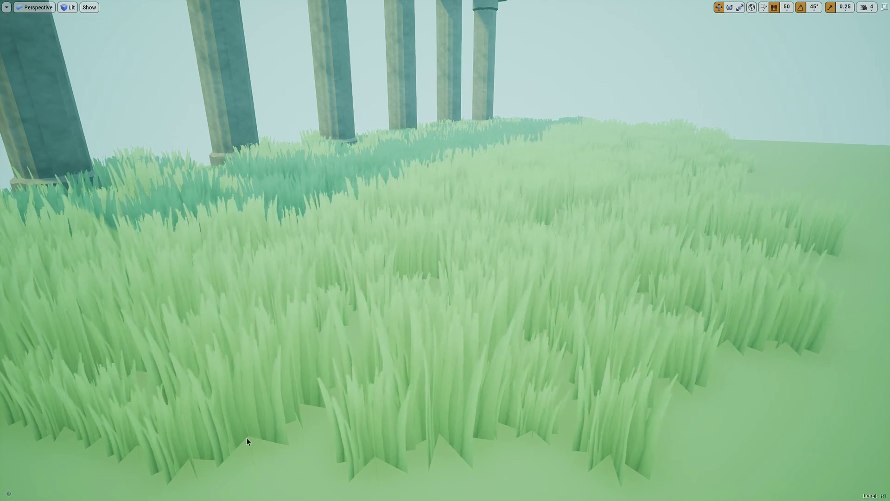
{"action": "key", "text": "ctrl+s"}
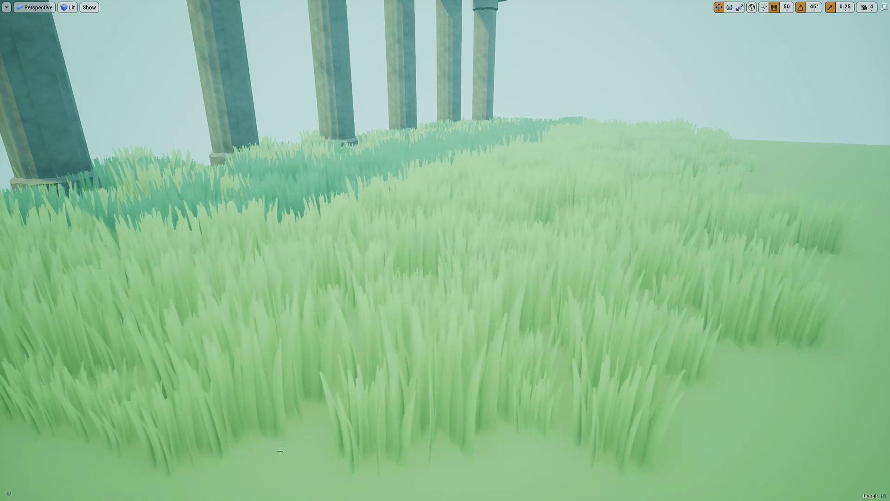
{"action": "right_click_drag", "start_coordinate": [515, 215], "coordinate": [395, 268]}
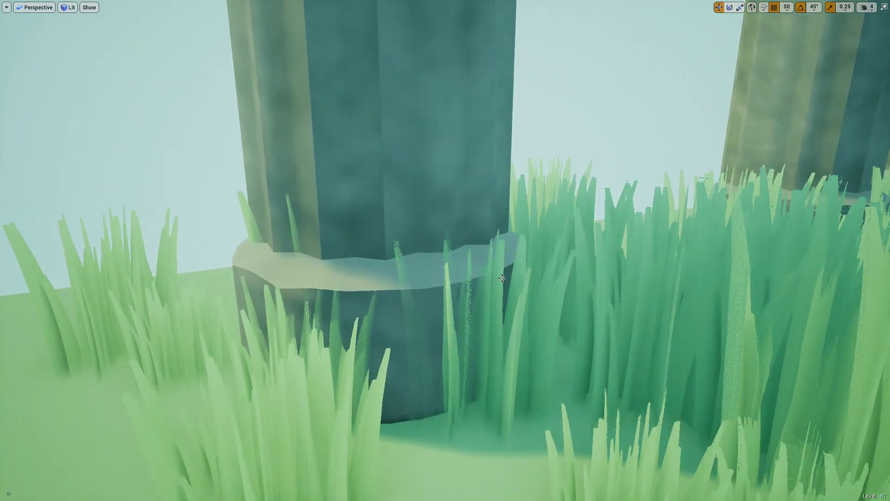